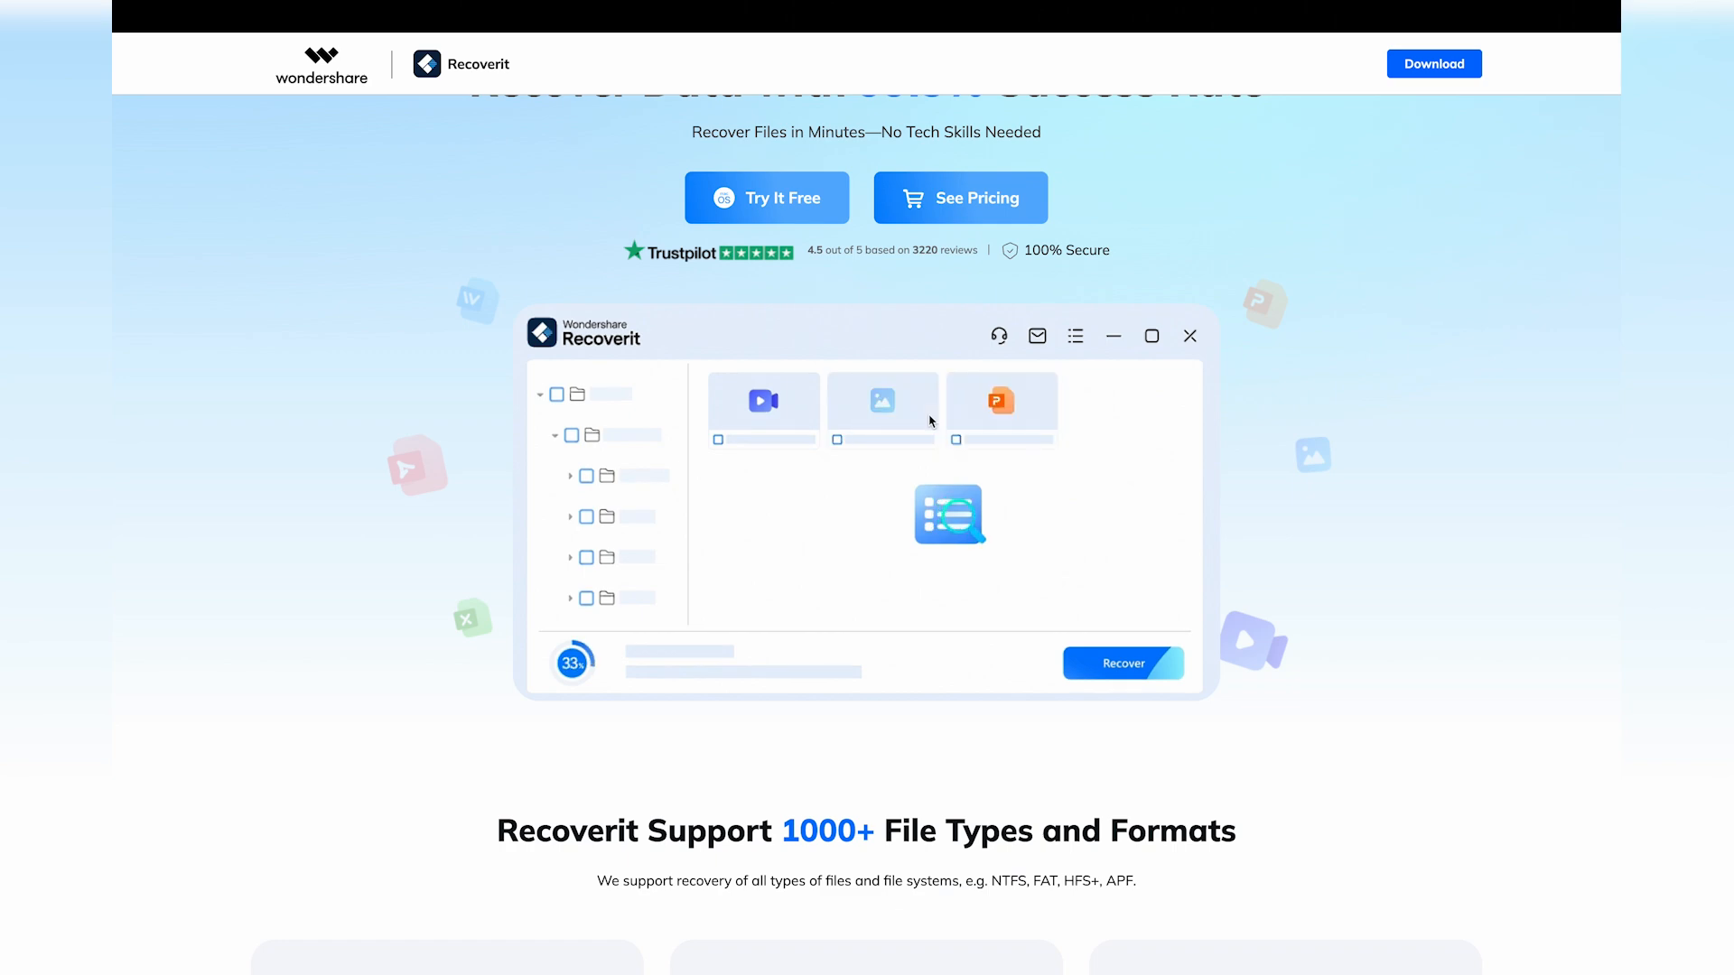
Review the Recoverit product page's sections on supported file types, storage devices, recovery steps, data loss scenarios and user reviews.
scroll(951, 545, "down", 10)
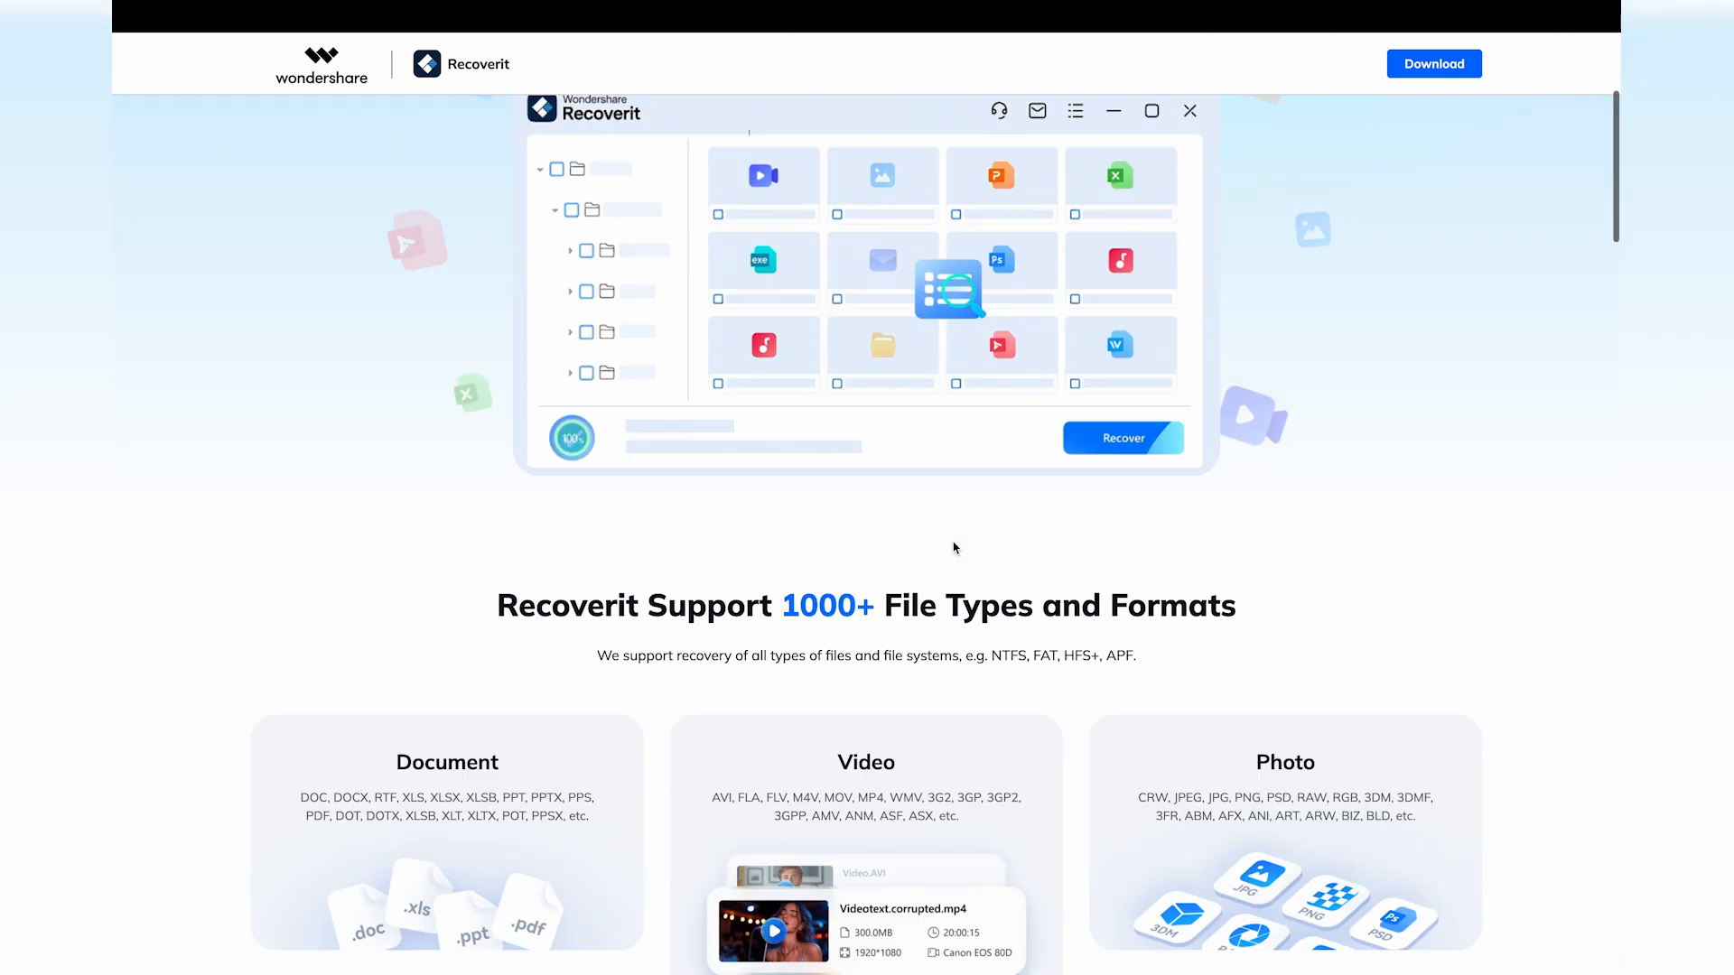
scroll(954, 547, "up", 3)
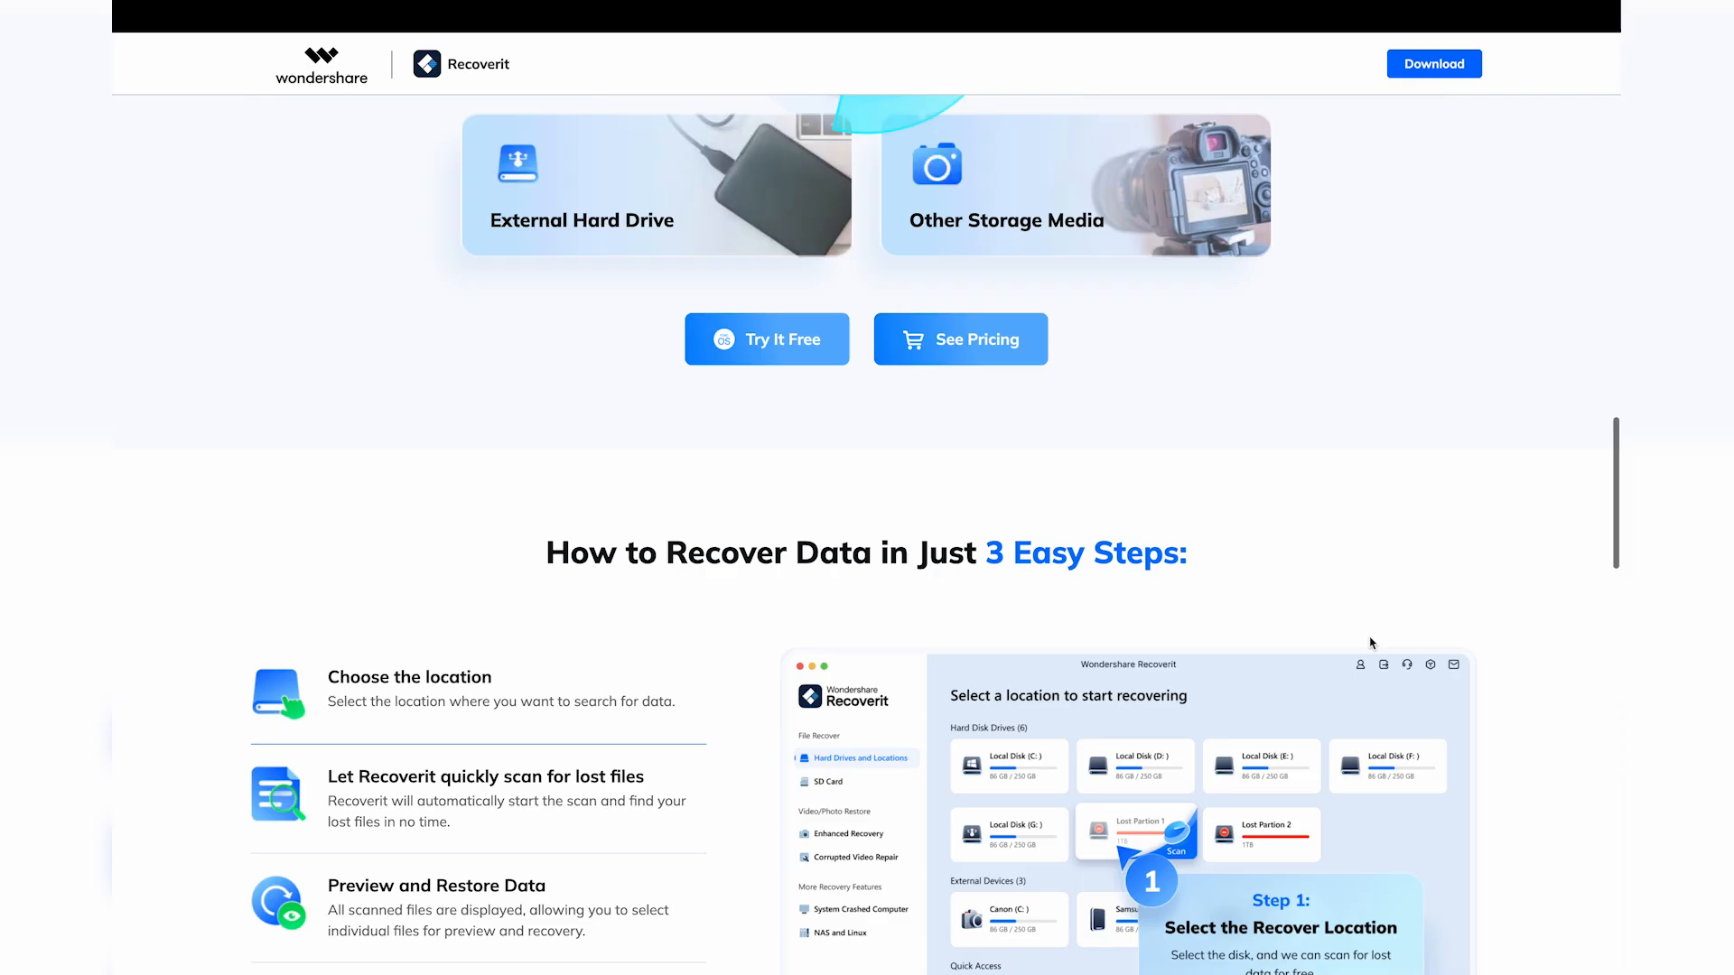
scroll(1369, 643, "up", 5)
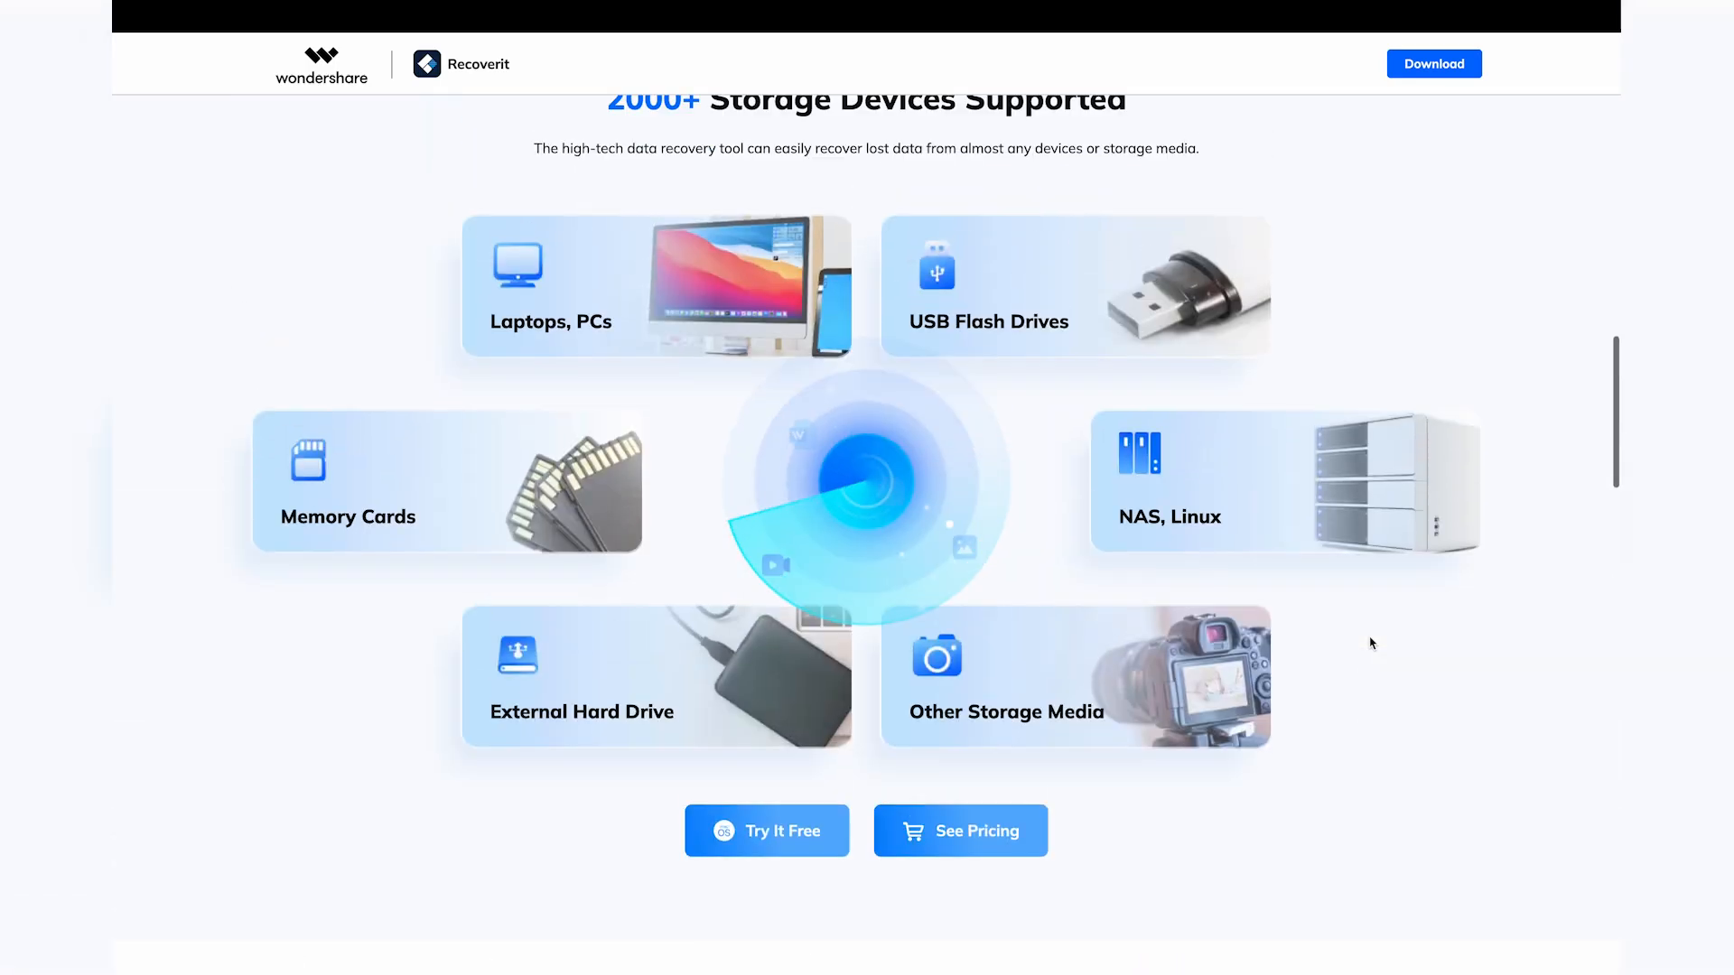
mouse_move(1113, 300)
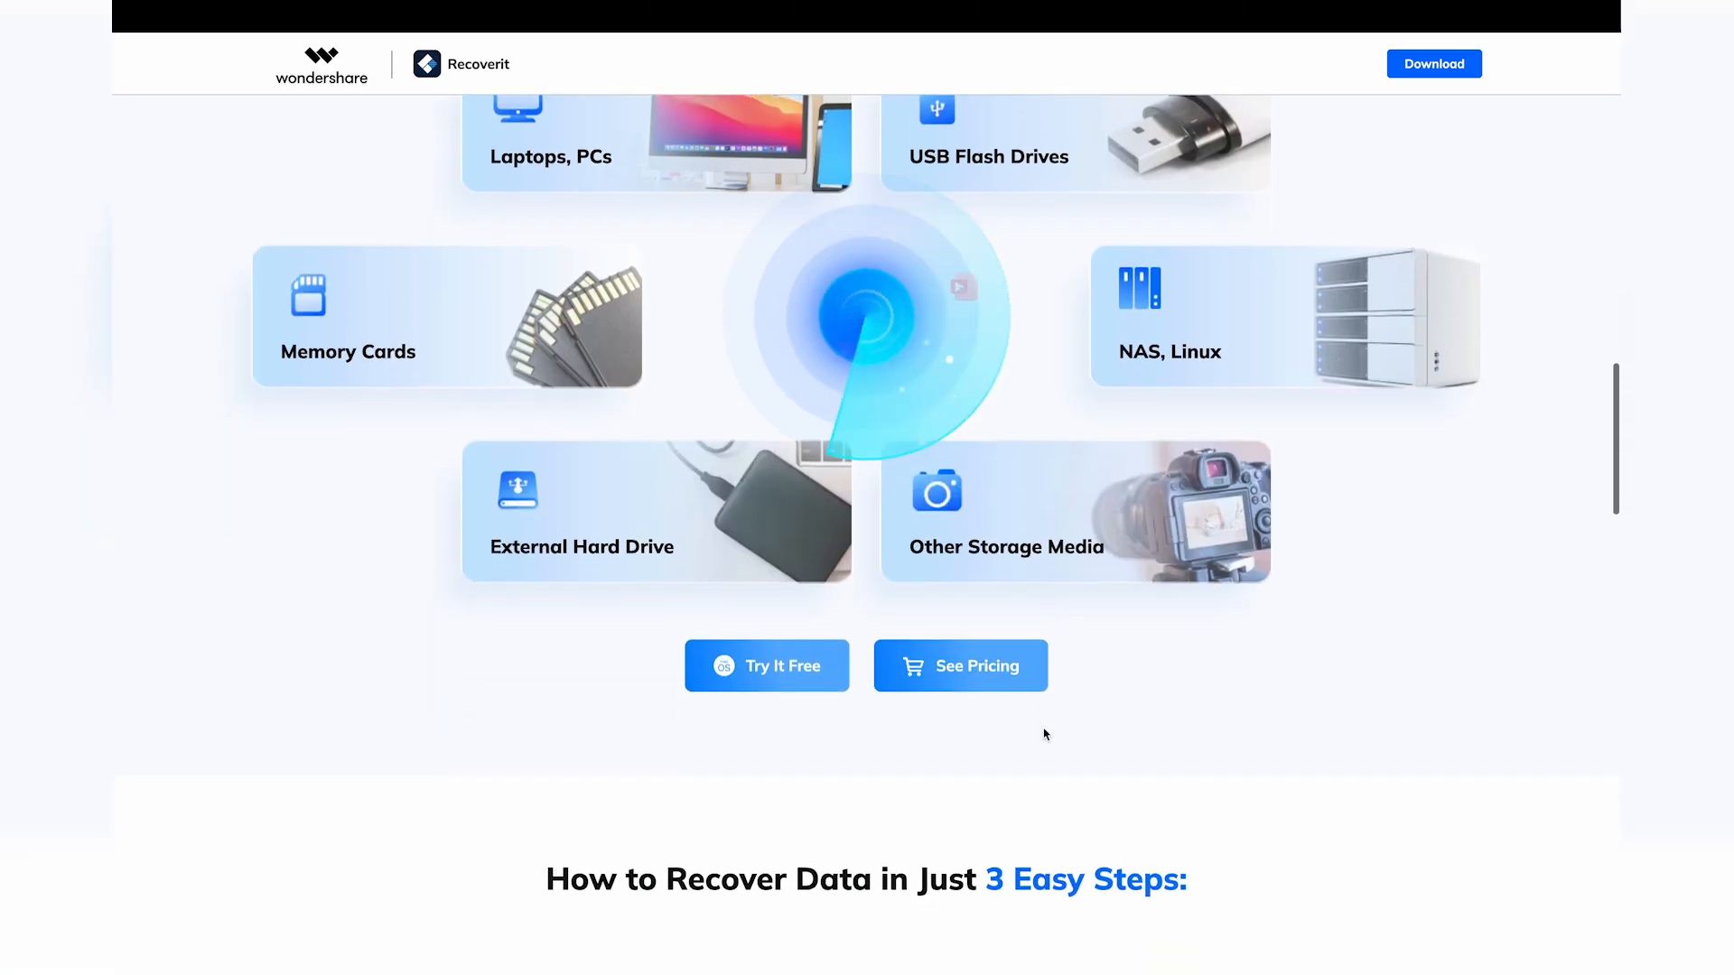
scroll(1045, 734, "down", 8)
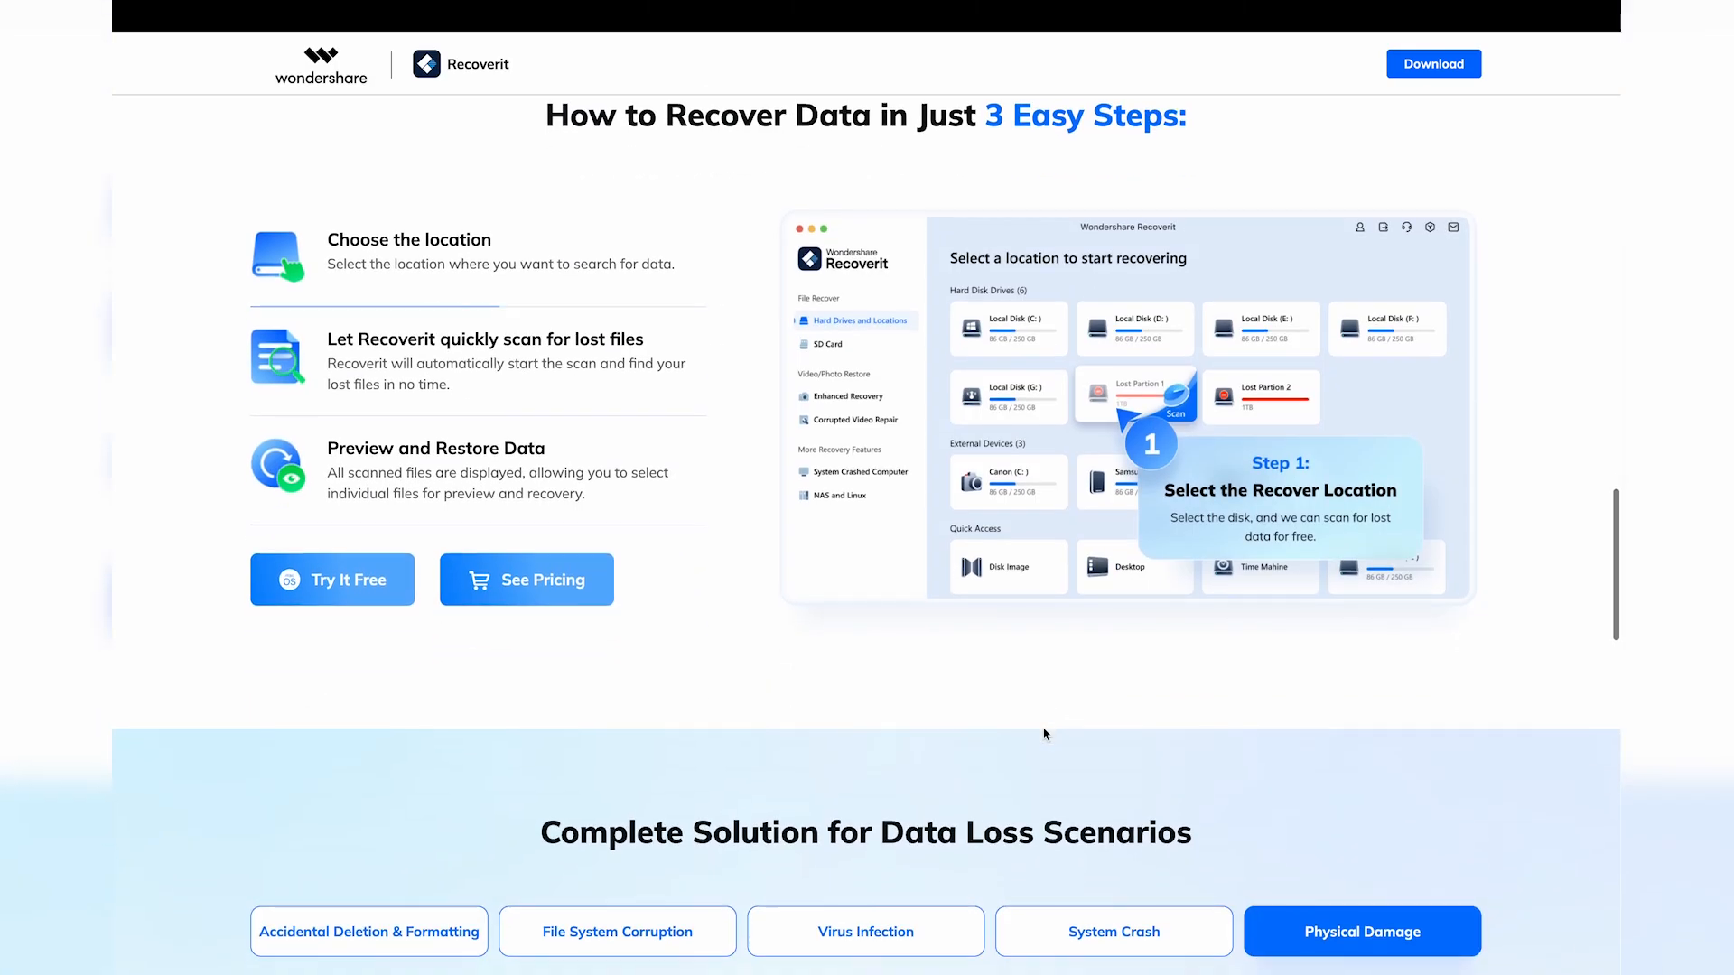
scroll(1045, 734, "down", 12)
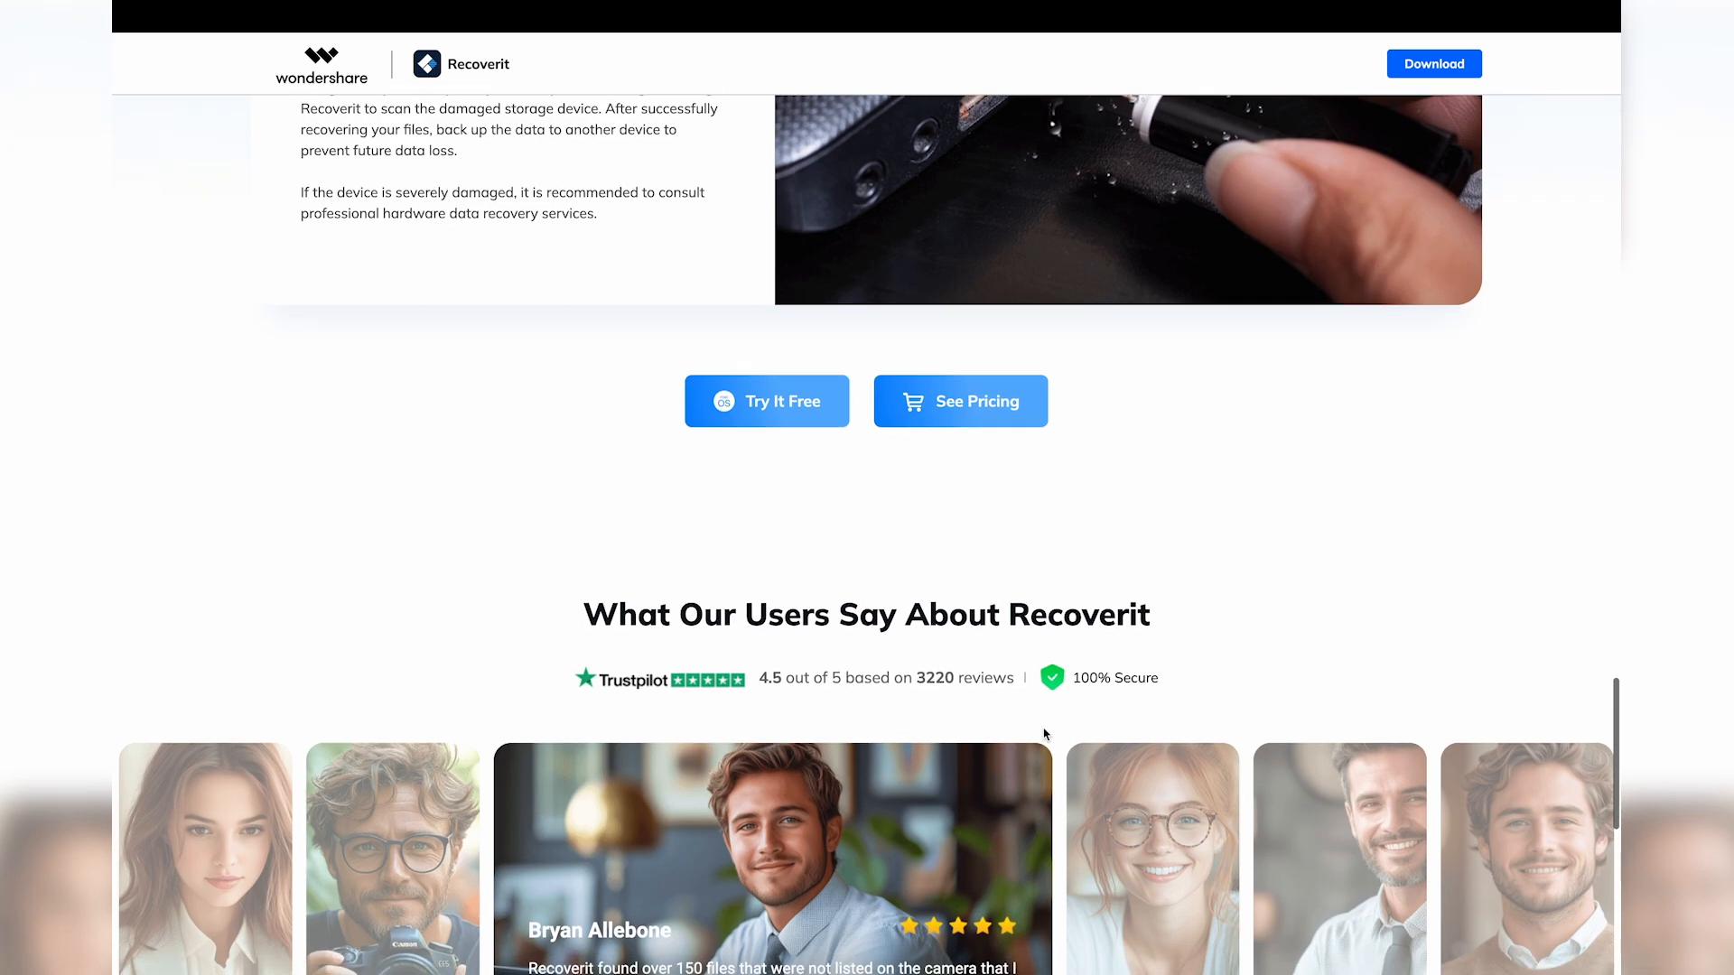
scroll(1045, 734, "up", 15)
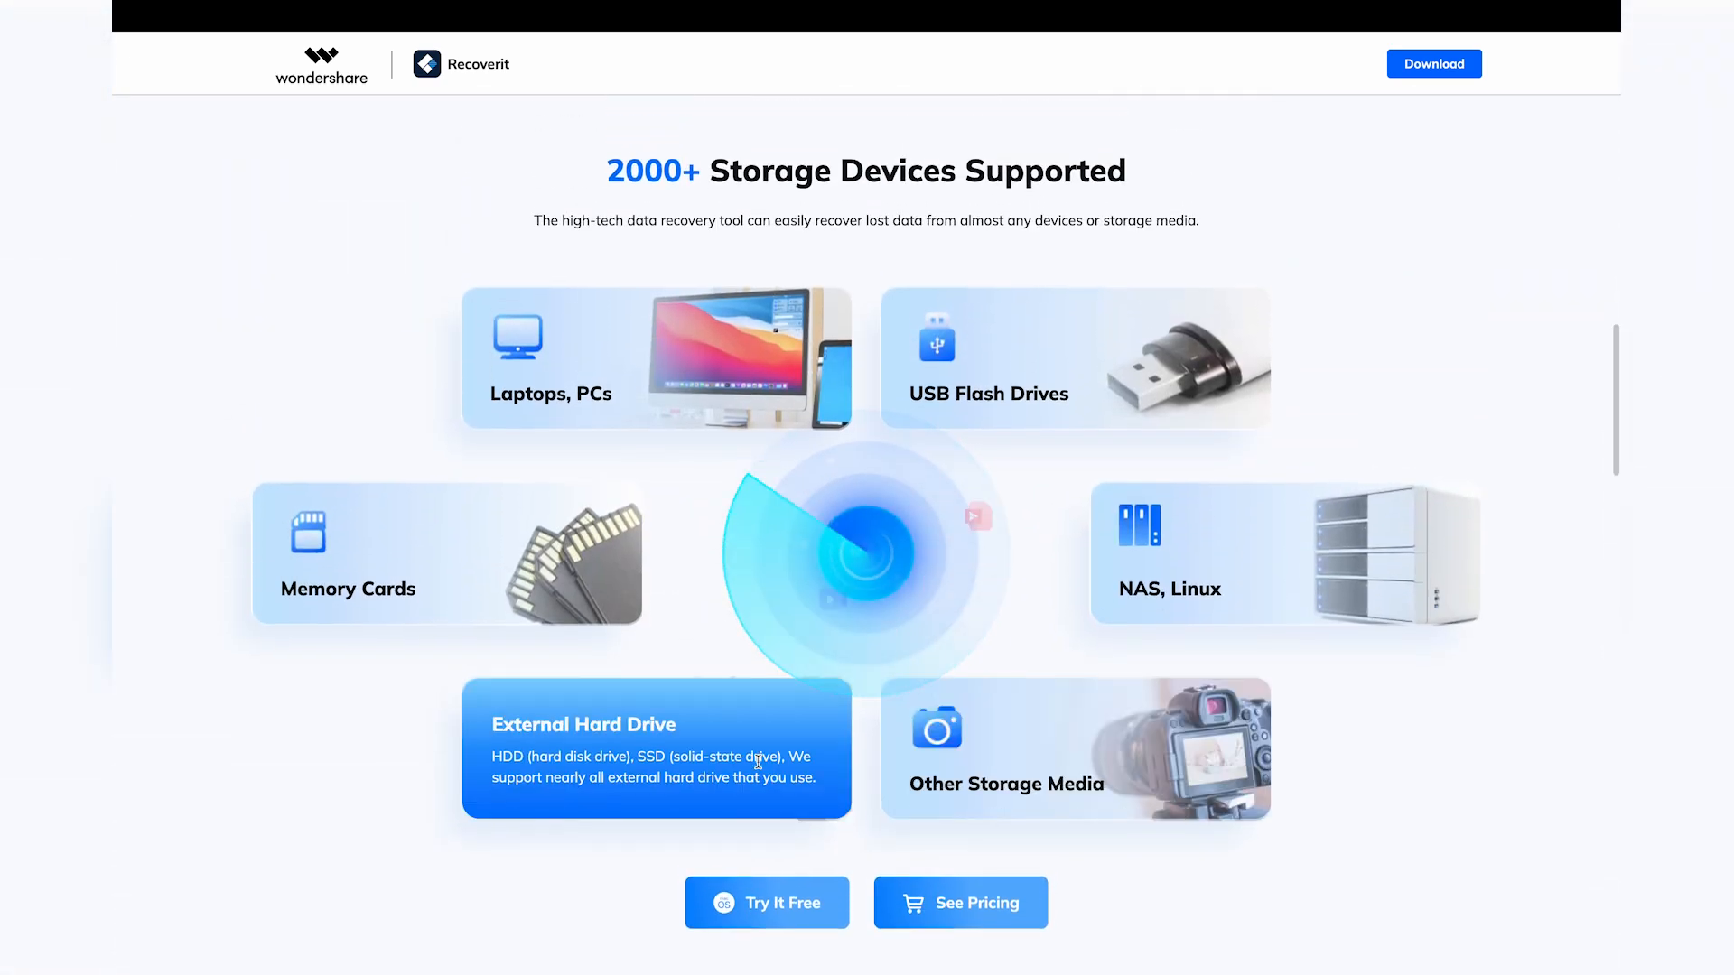
scroll(757, 763, "down", 12)
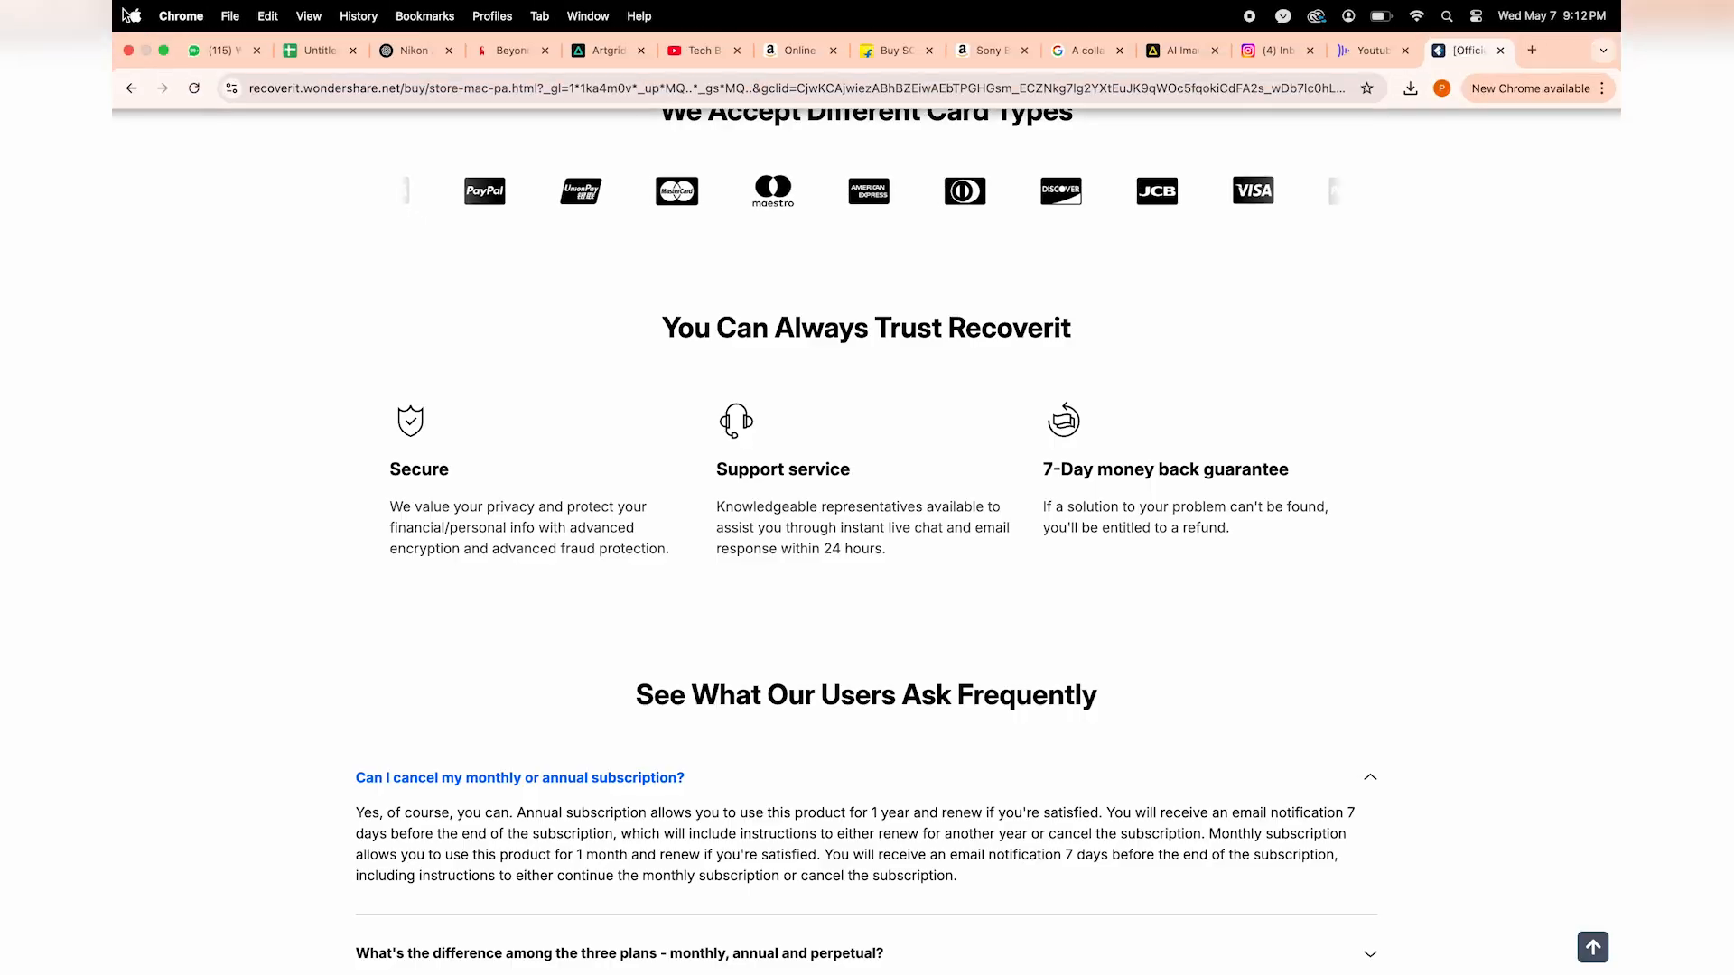
Minimize the browser, open Wondershare Recoverit and allow it to access files on the removable volume.
left_click(164, 51)
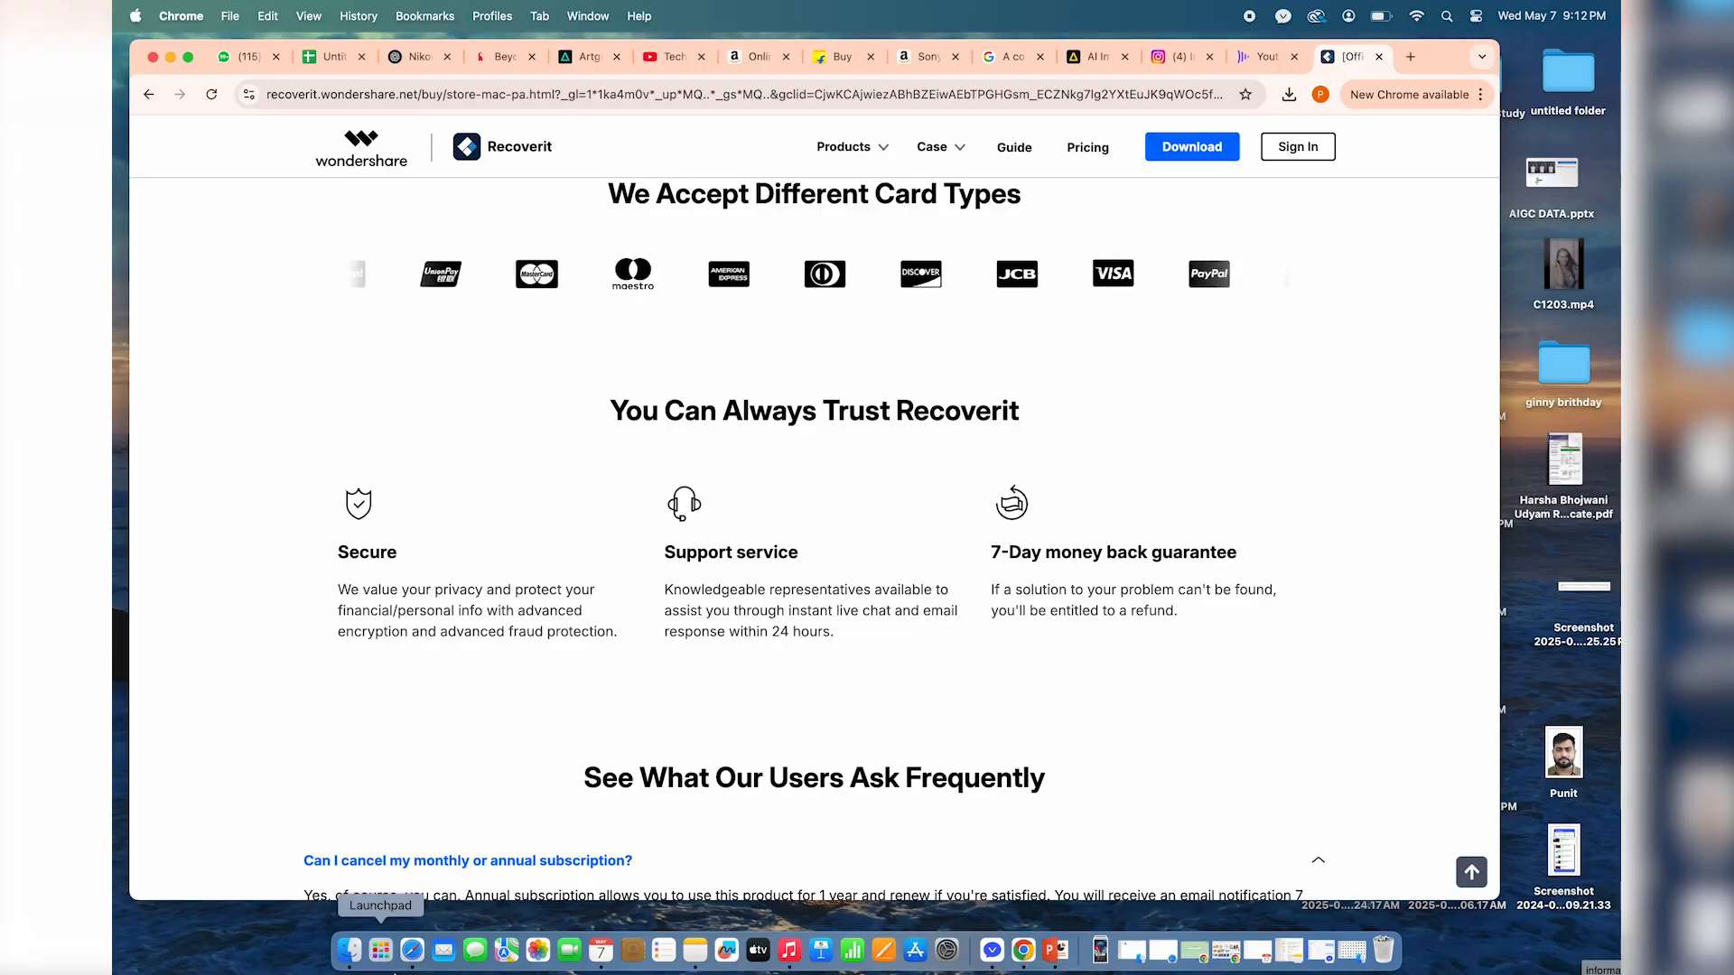
left_click(395, 971)
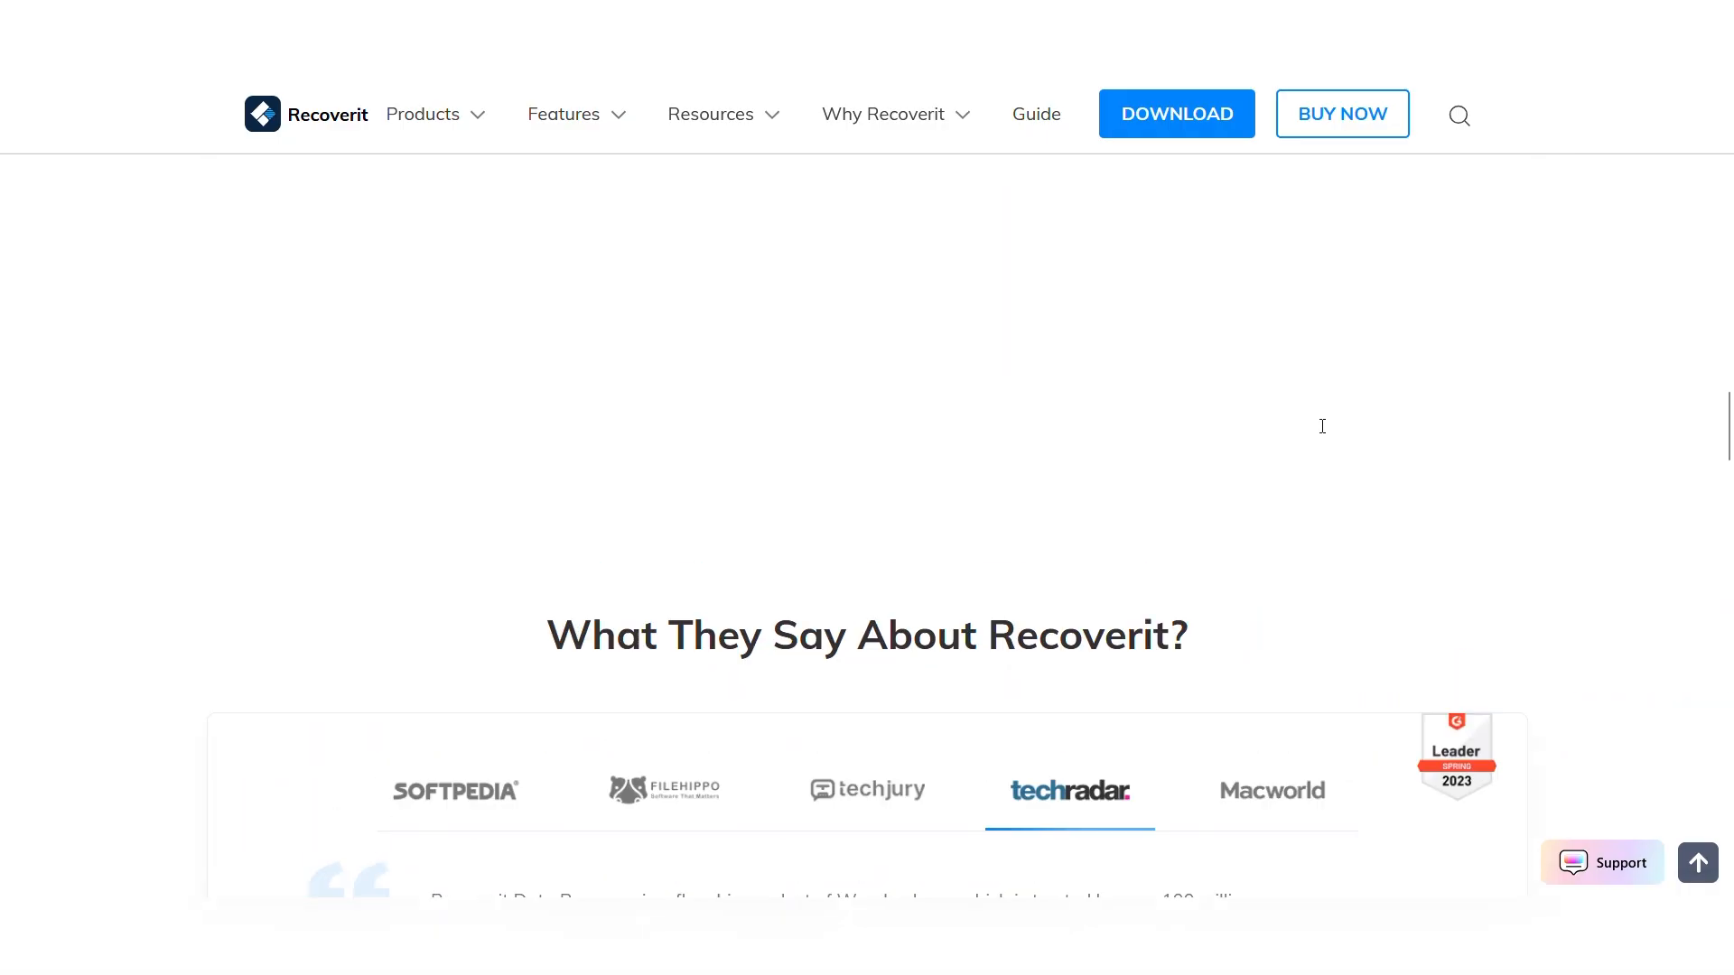
scroll(1045, 81, "up", 15)
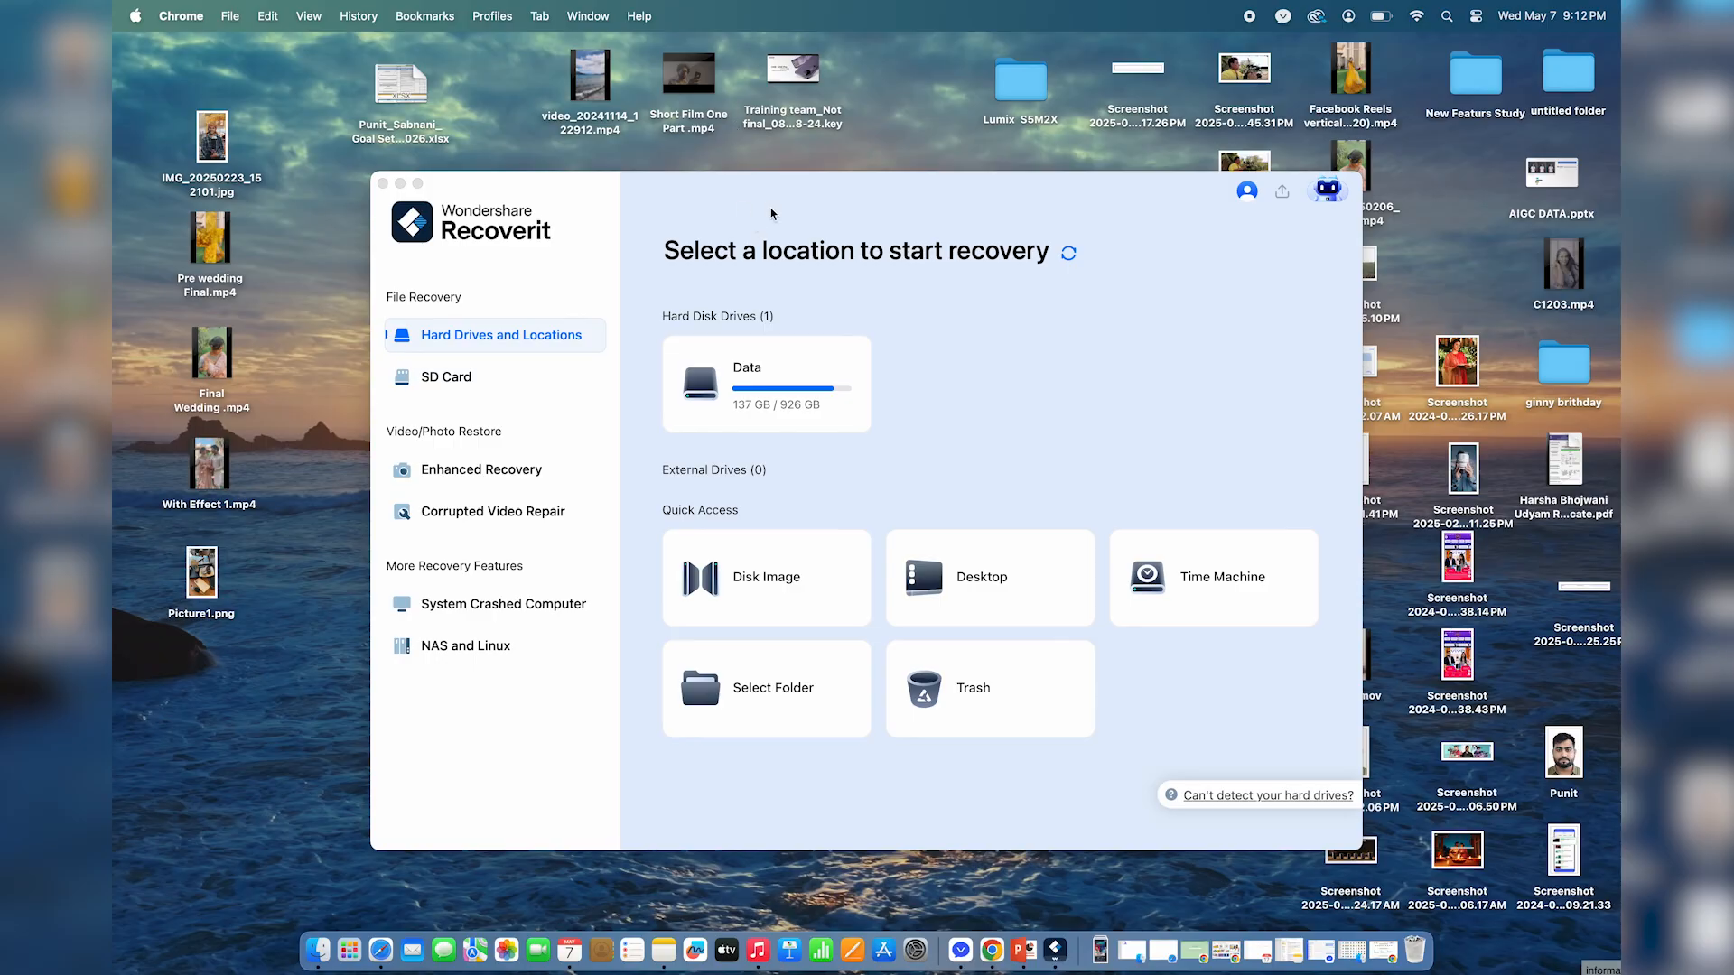
left_click_drag(813, 191, 426, 210)
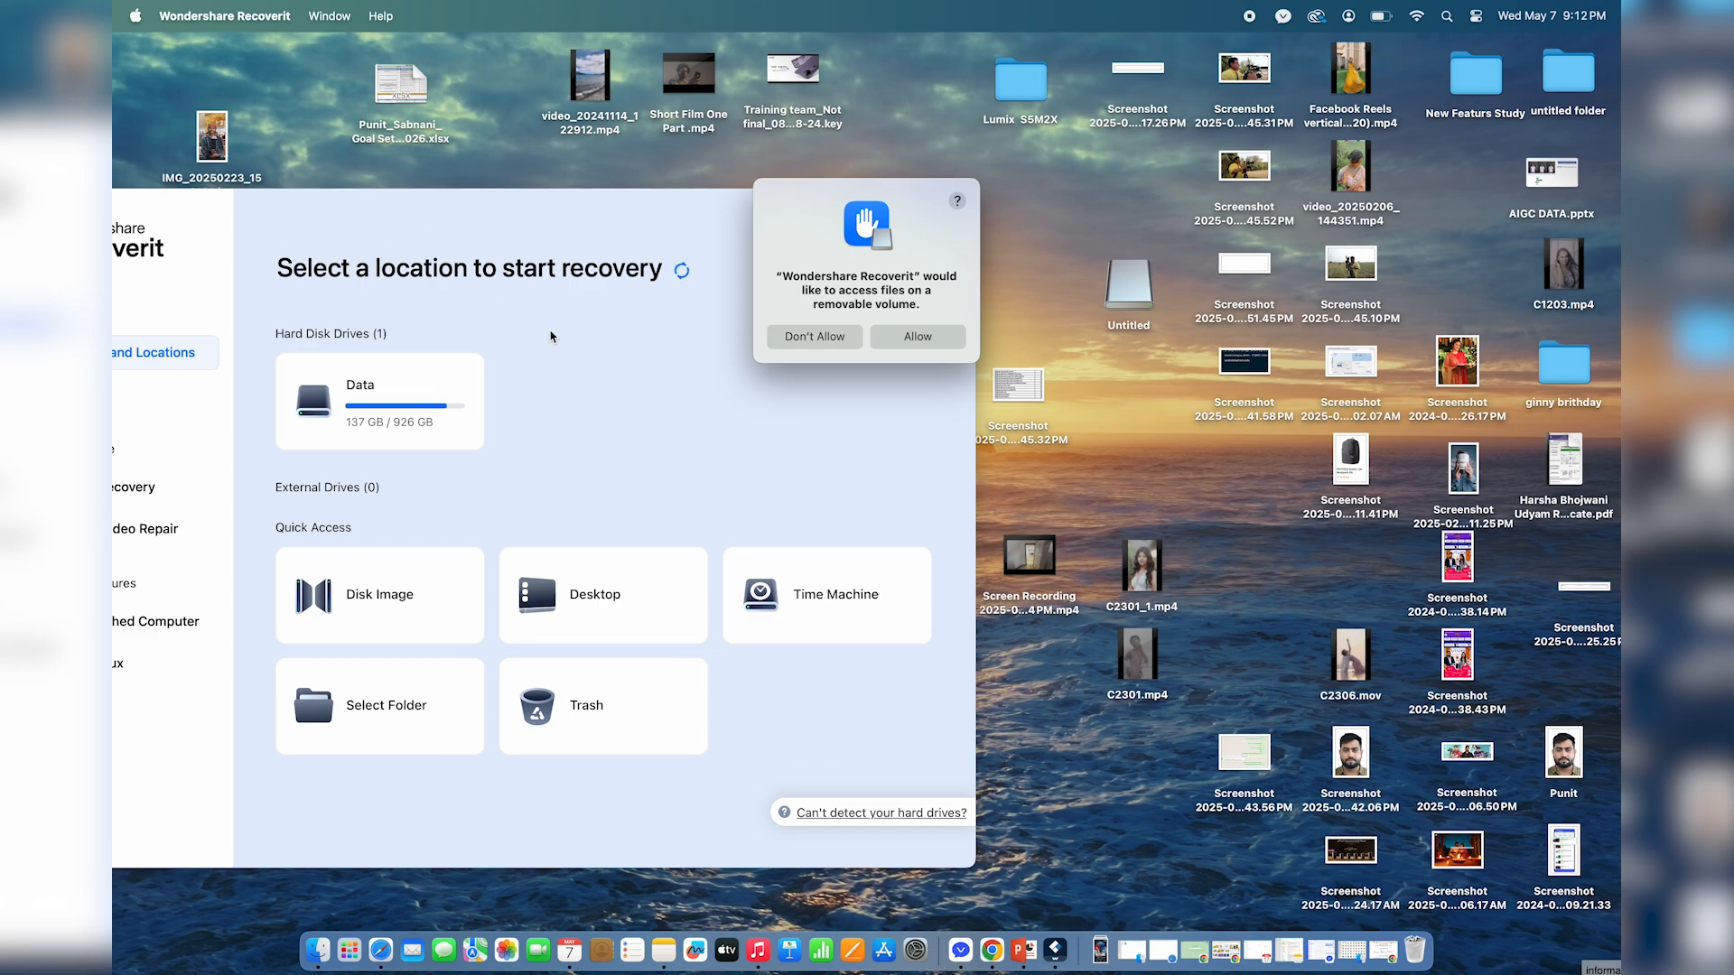
left_click(906, 337)
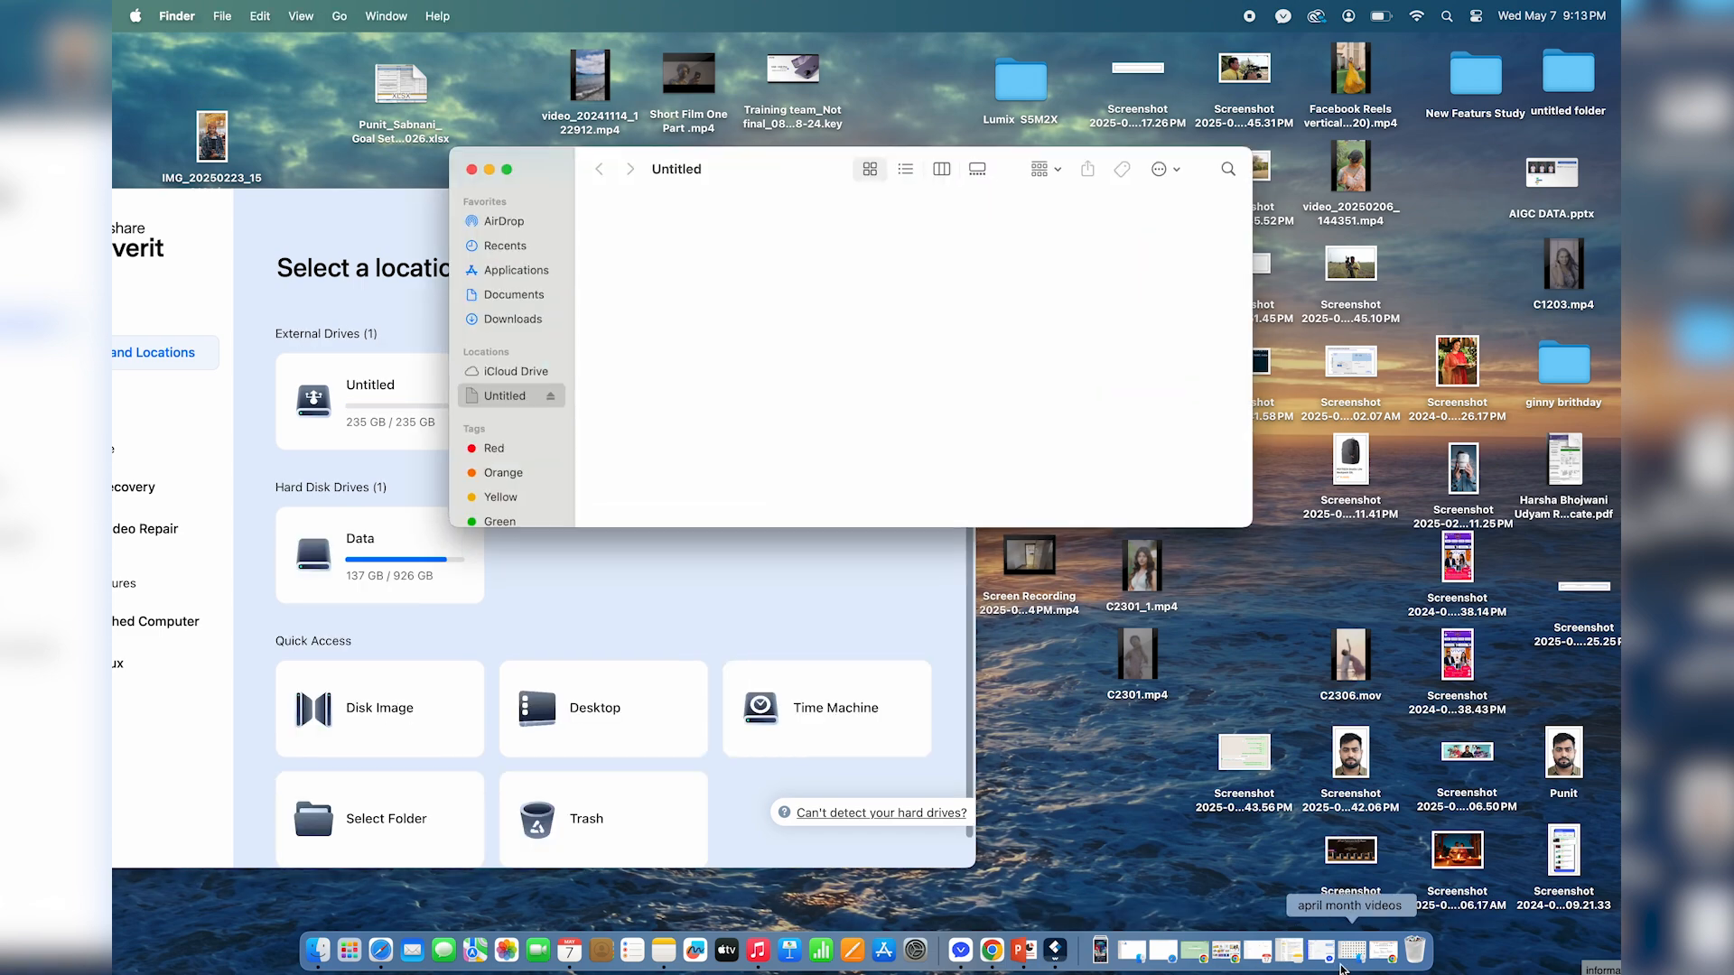
Copy DSC05201.JPG, DSC05205.JPG, DSC05334.JPG and DSC05335.JPG from the april month videos folder to the Untitled drive.
left_click(1352, 951)
left_click_drag(685, 212, 1086, 259)
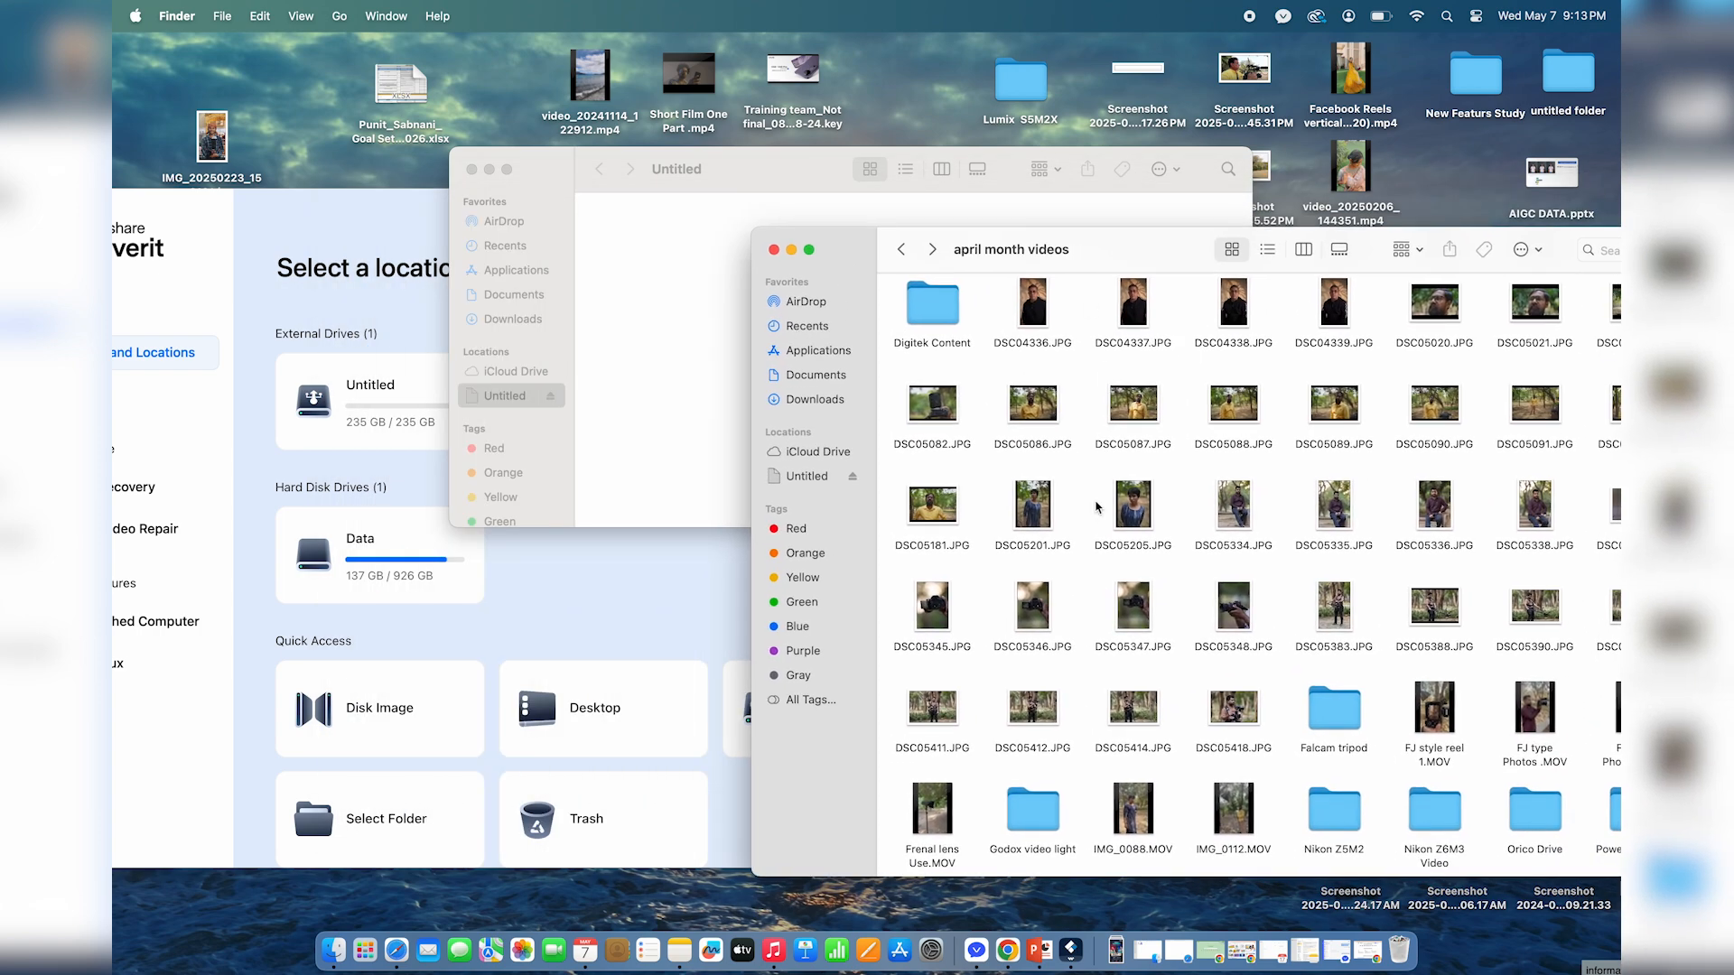
left_click_drag(991, 496, 1384, 533)
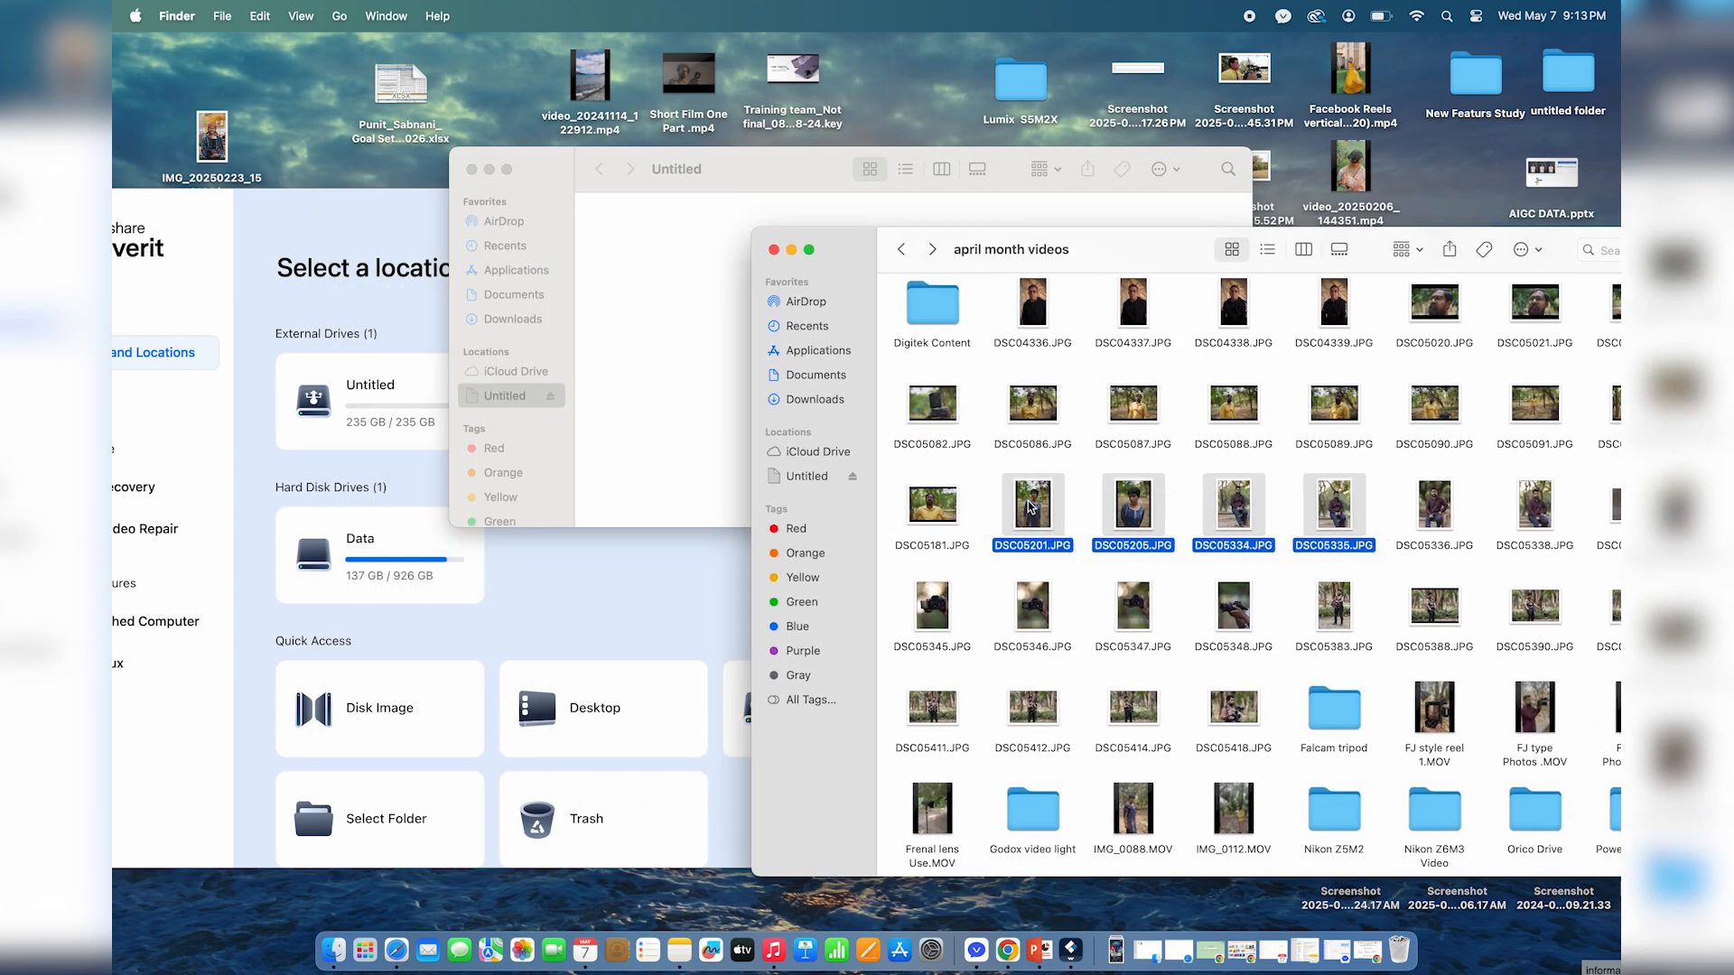
left_click_drag(1029, 506, 801, 284)
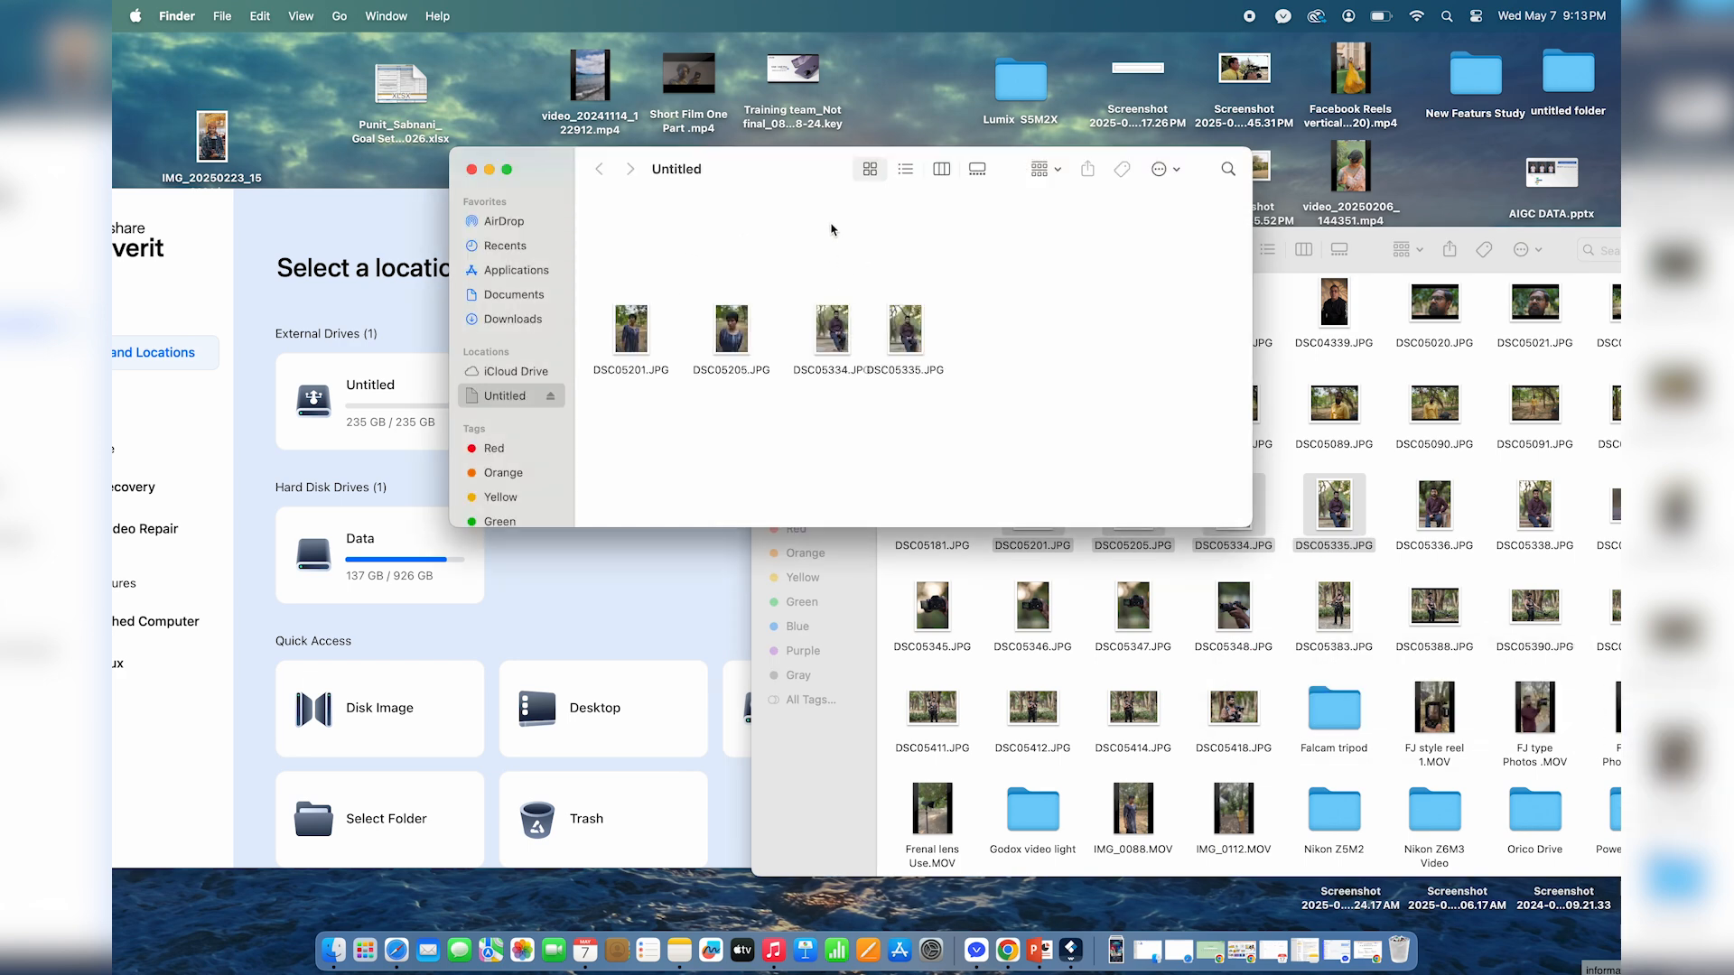
left_click_drag(768, 174, 885, 305)
Open Disk Utility, erase the external Untitled volume and close the utility.
key("super+space")
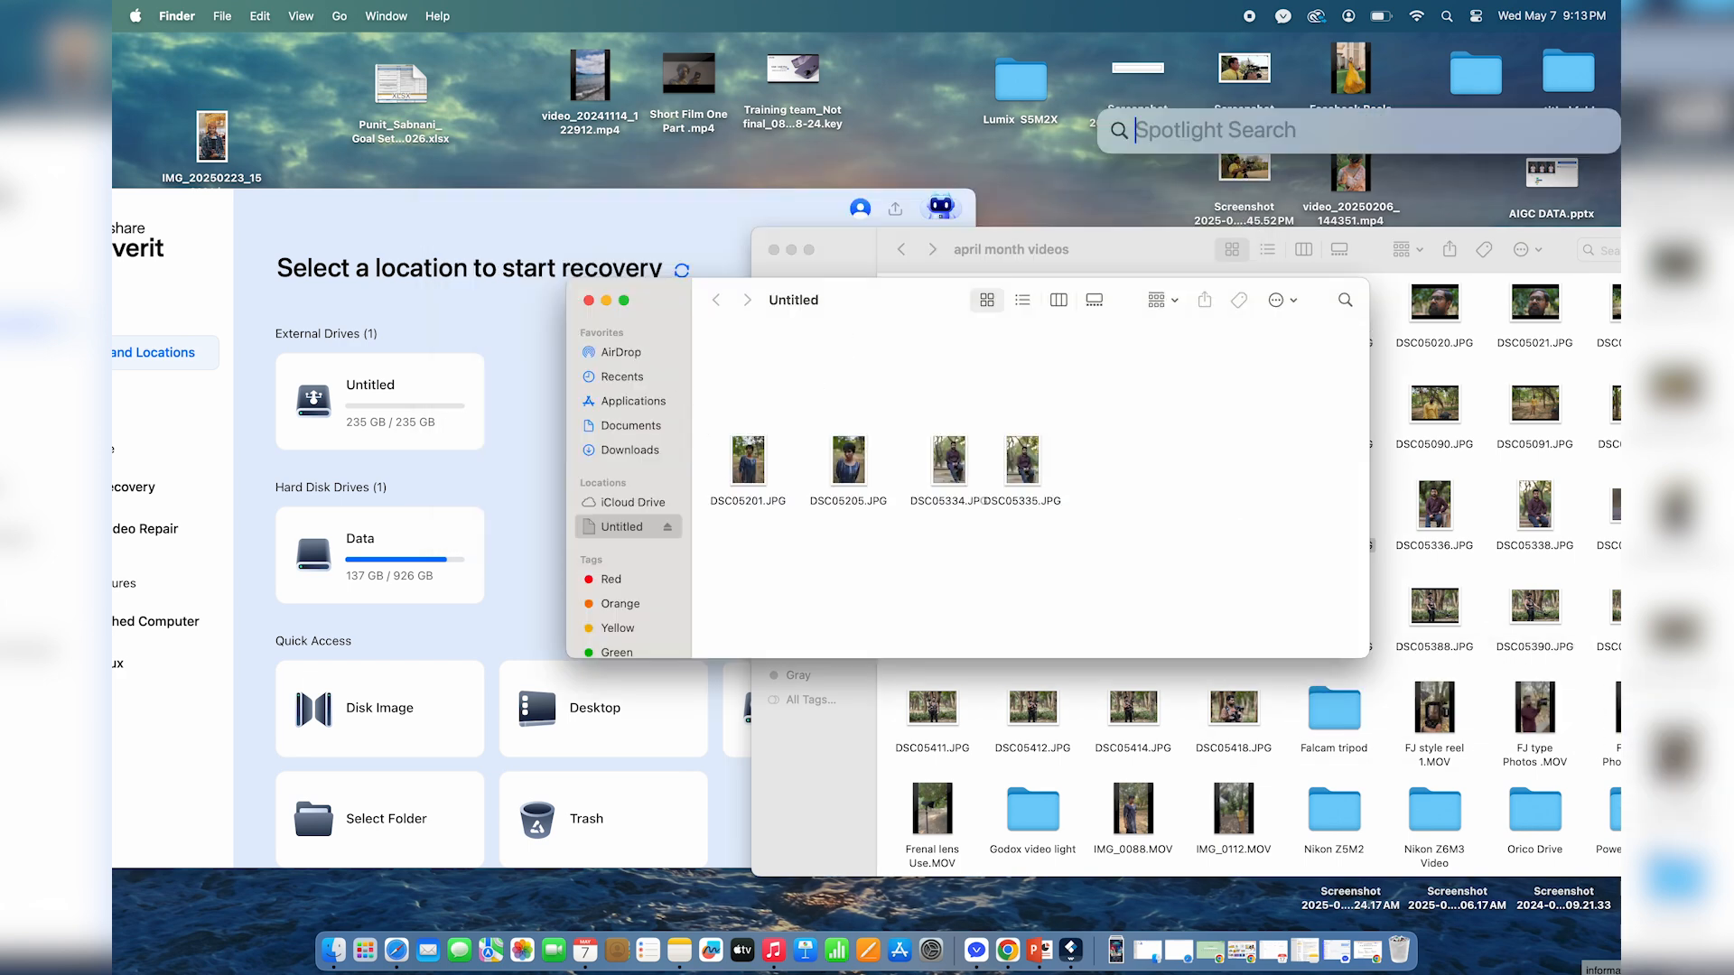
type("disk Utility")
key("Return")
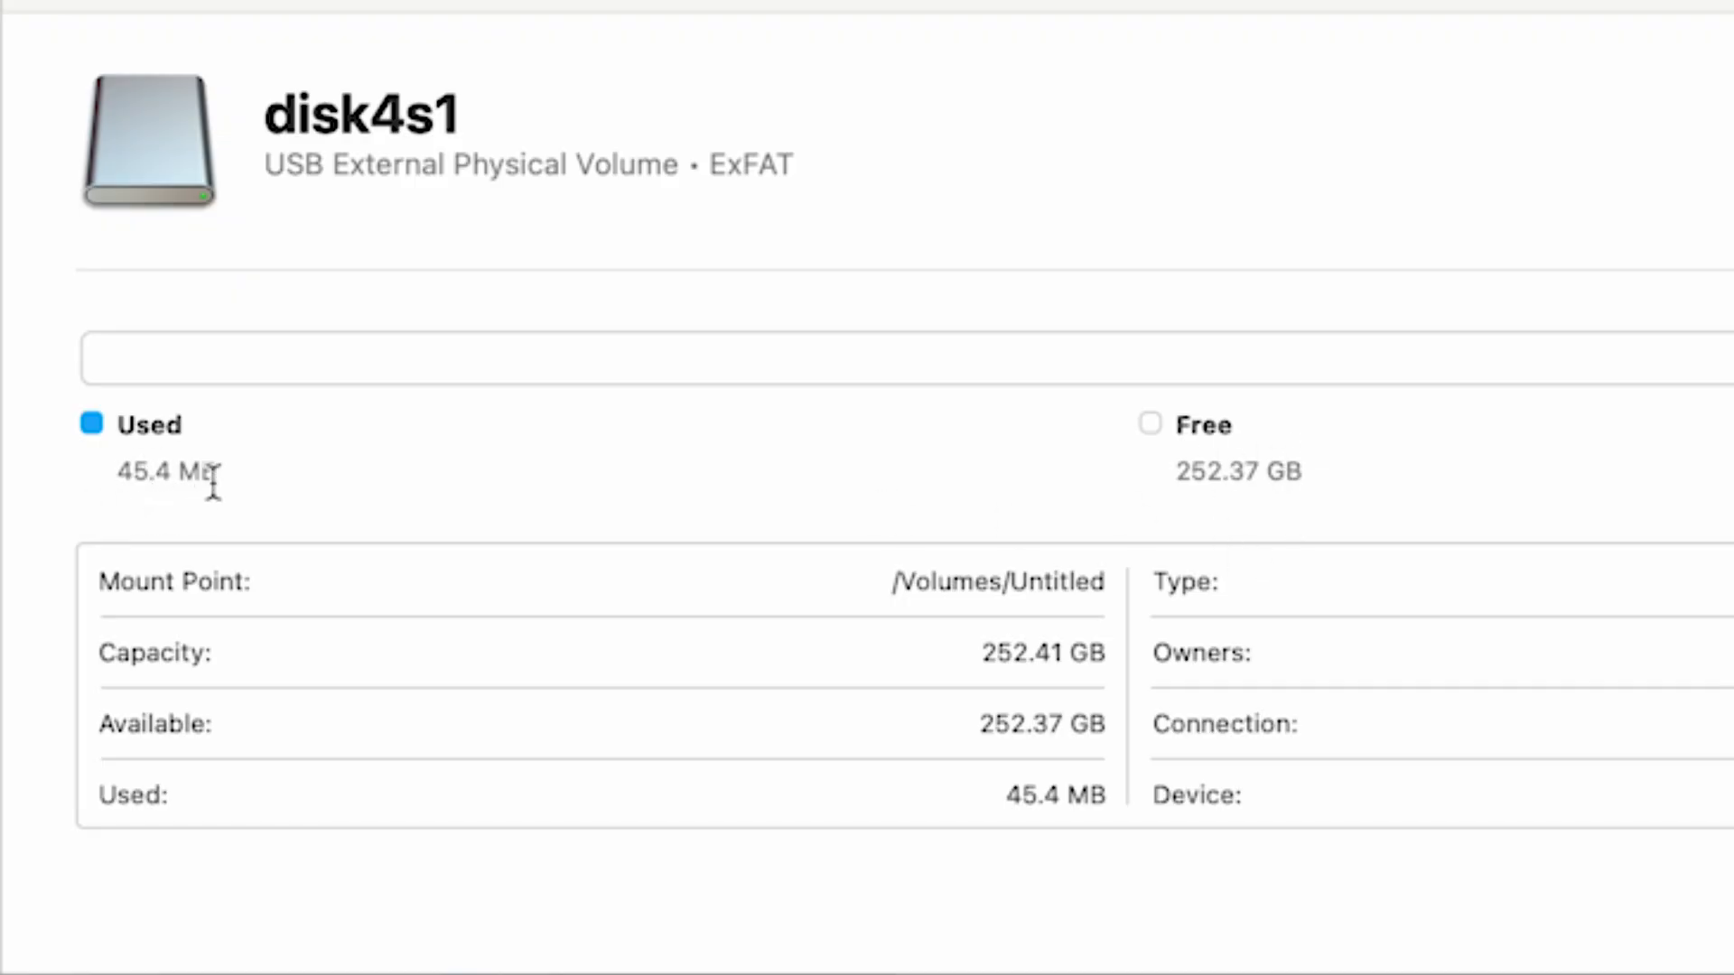
left_click(1203, 274)
left_click(1013, 530)
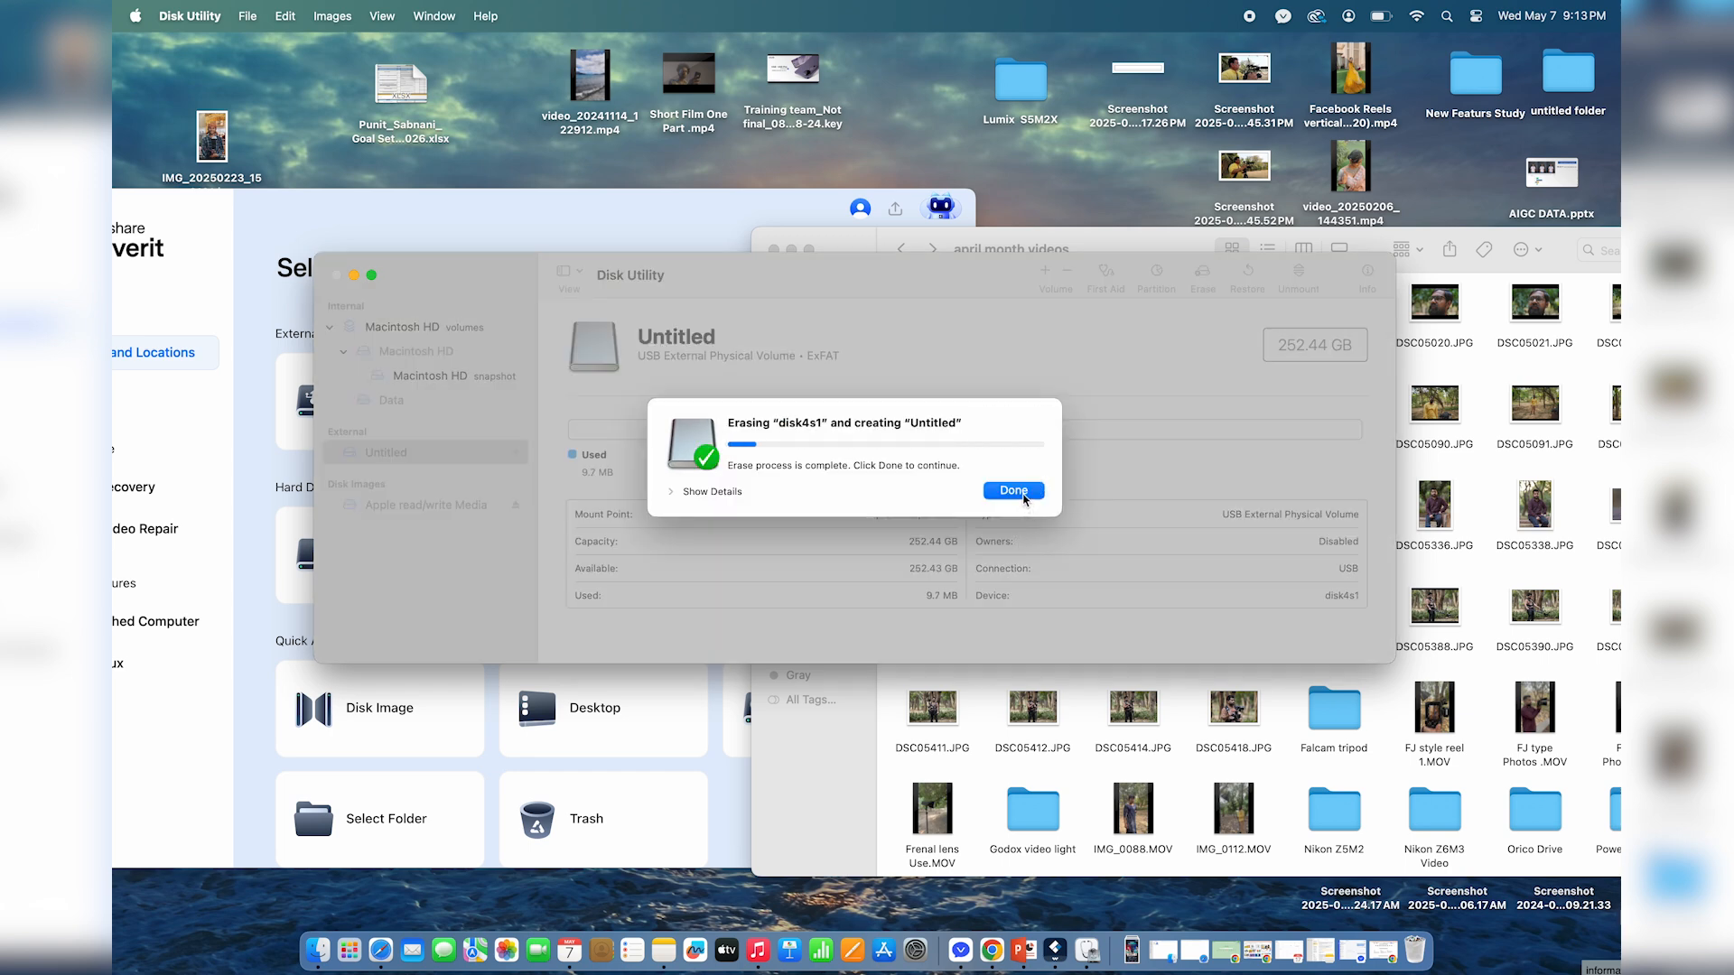
left_click(1024, 497)
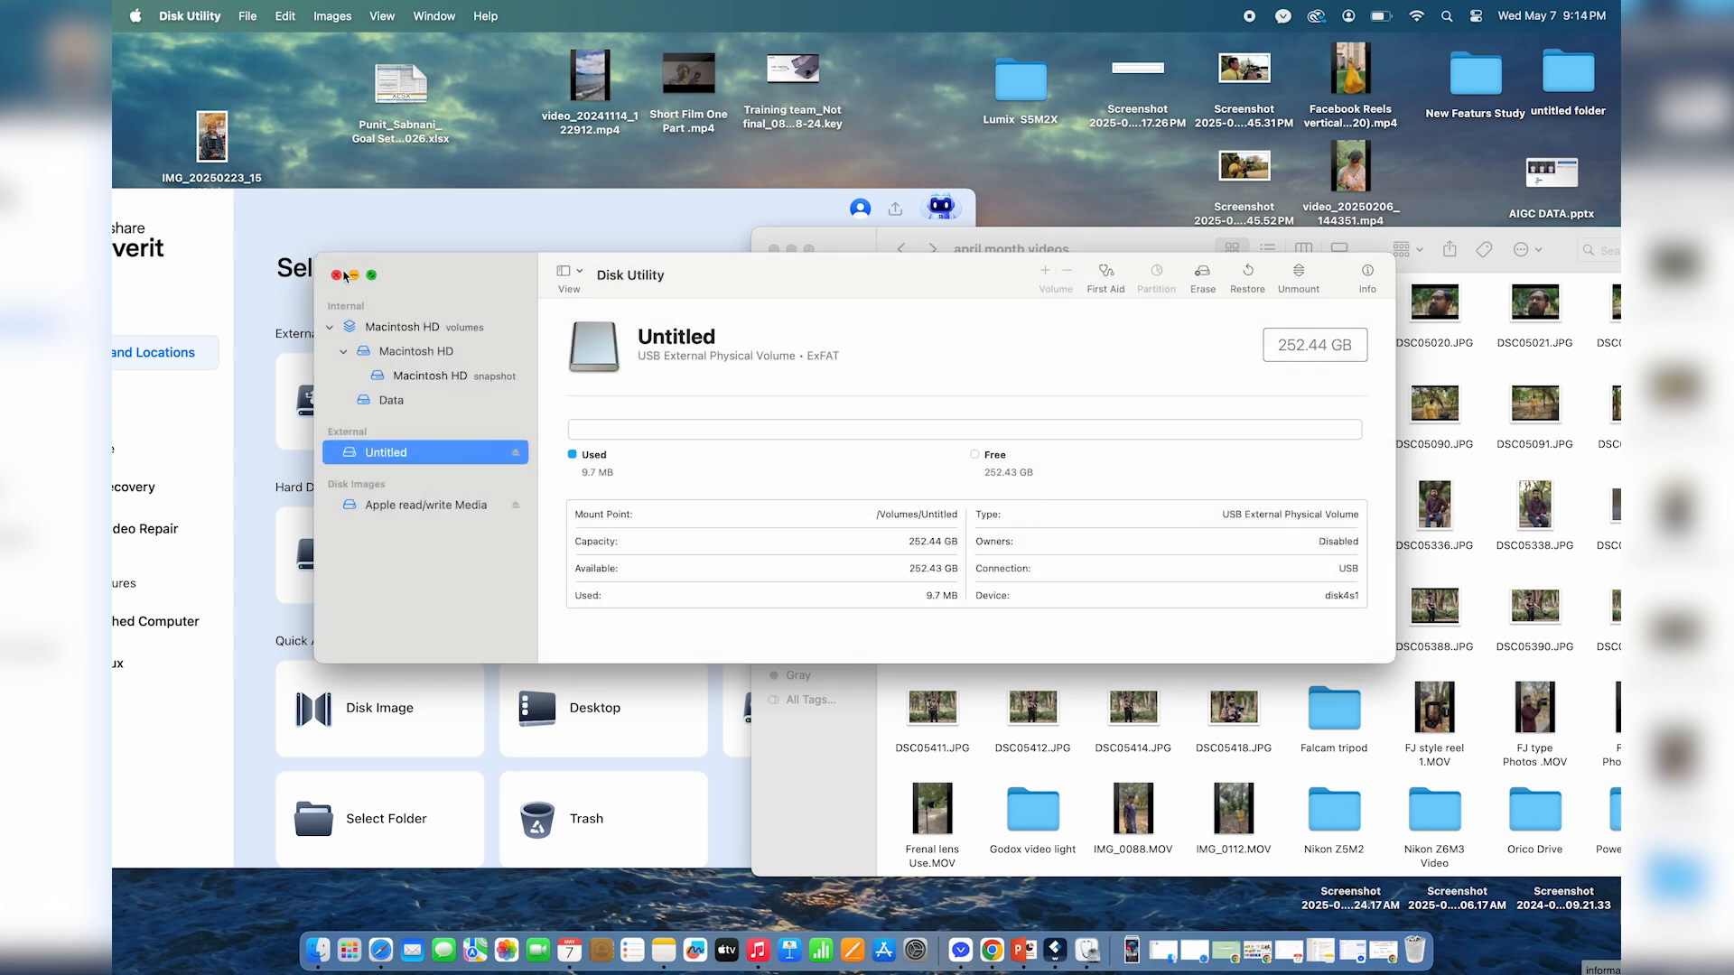
left_click(338, 276)
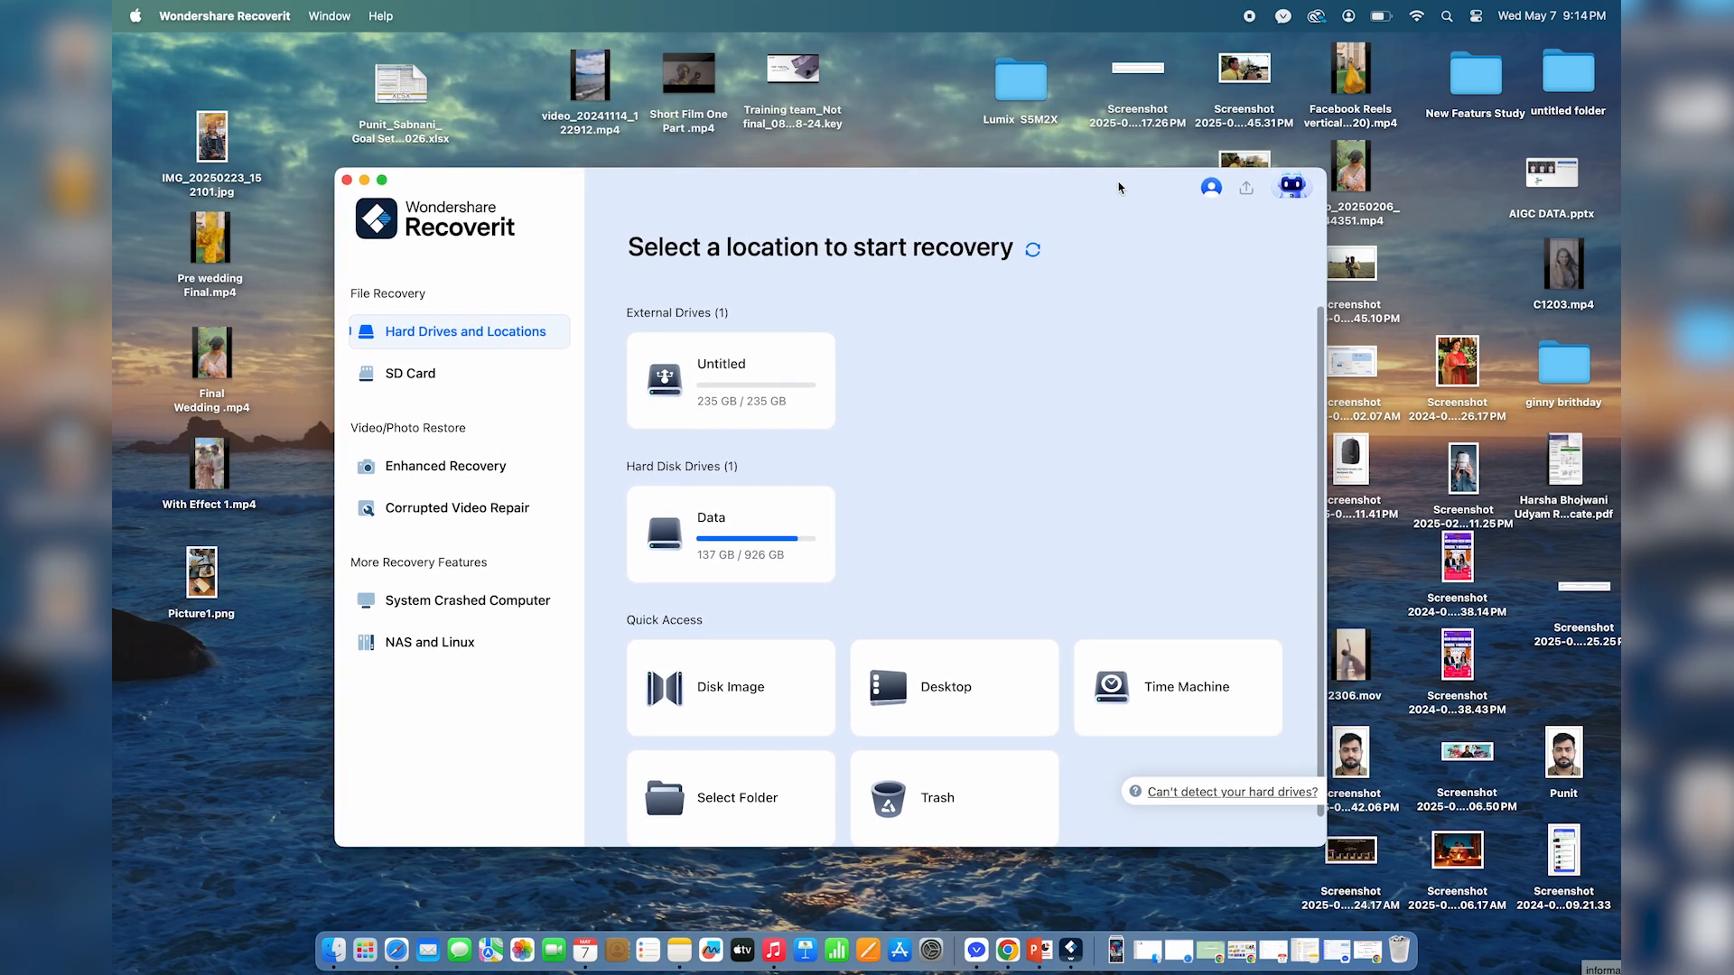
Scan the external Untitled drive with Recoverit and open the found jpg folder with all its photos selected.
left_click(761, 401)
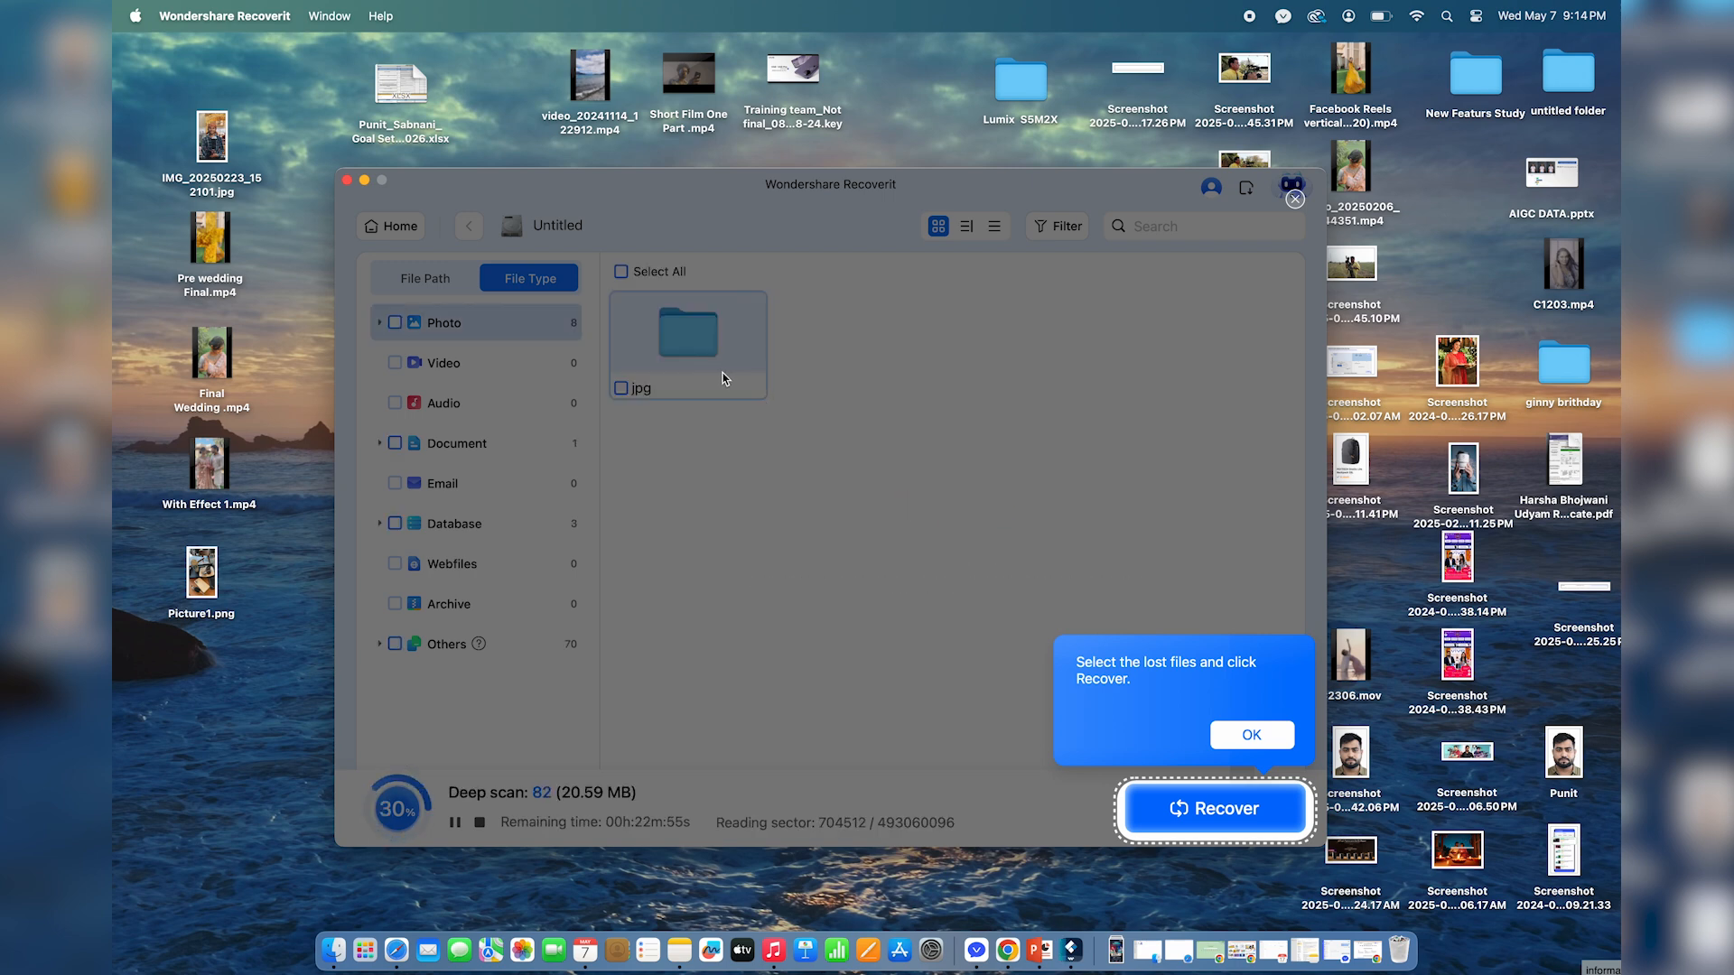
left_click(1273, 736)
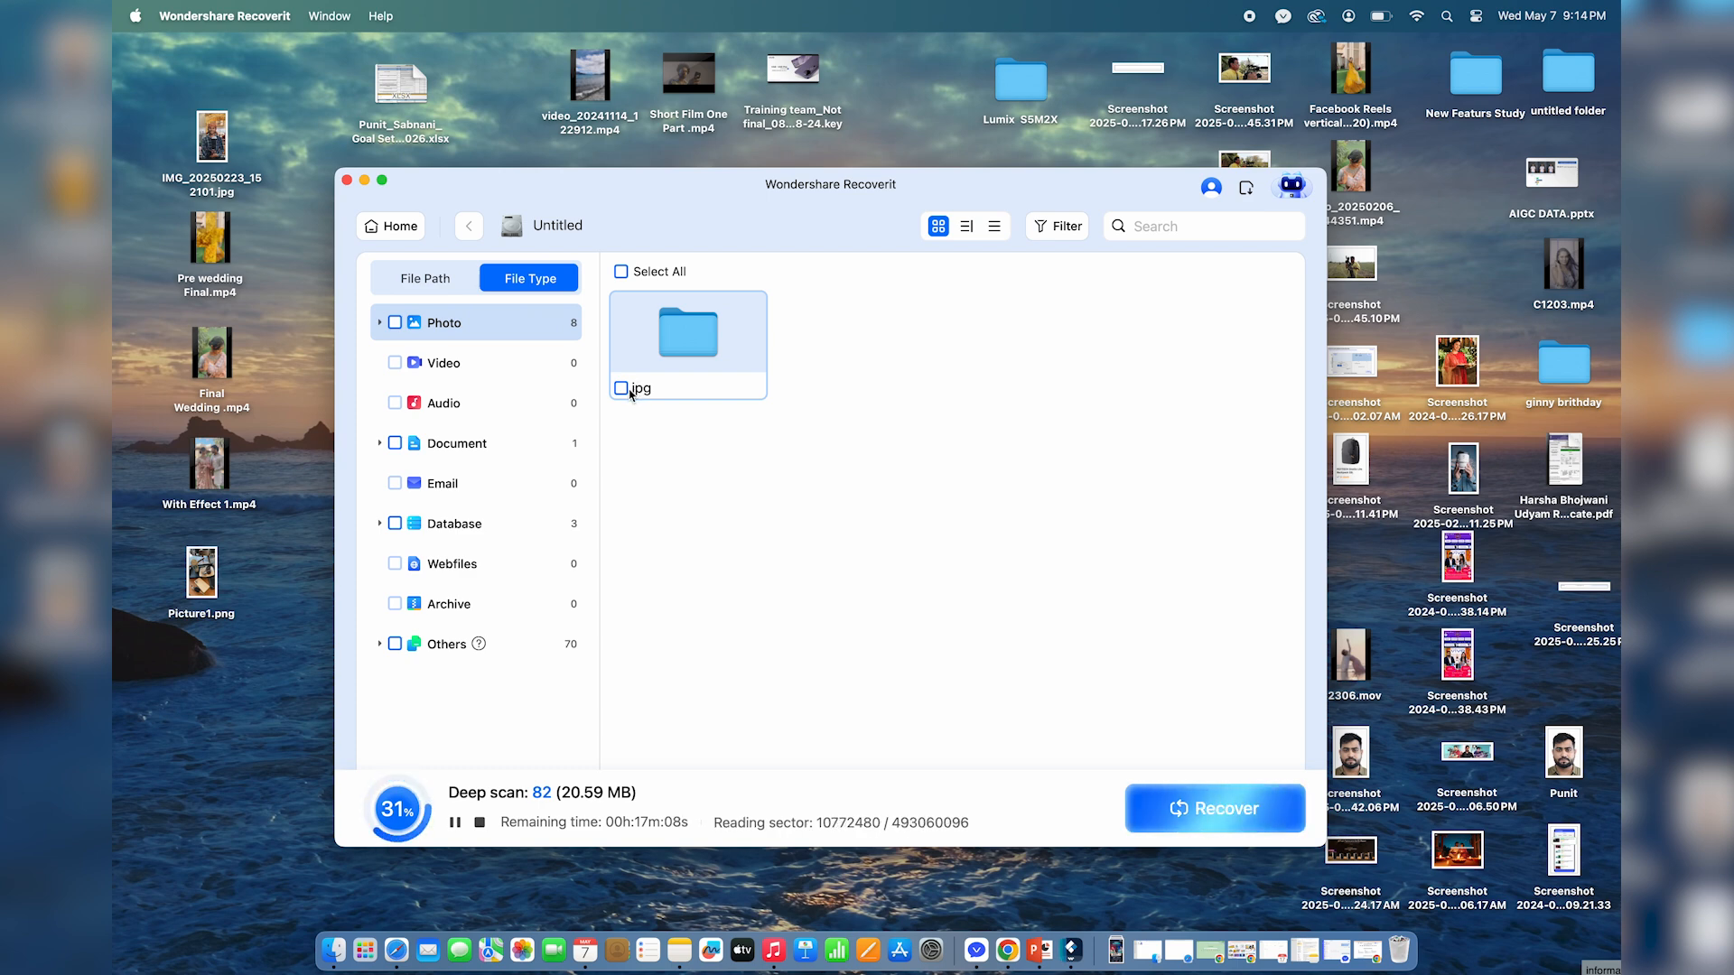
double_click(687, 339)
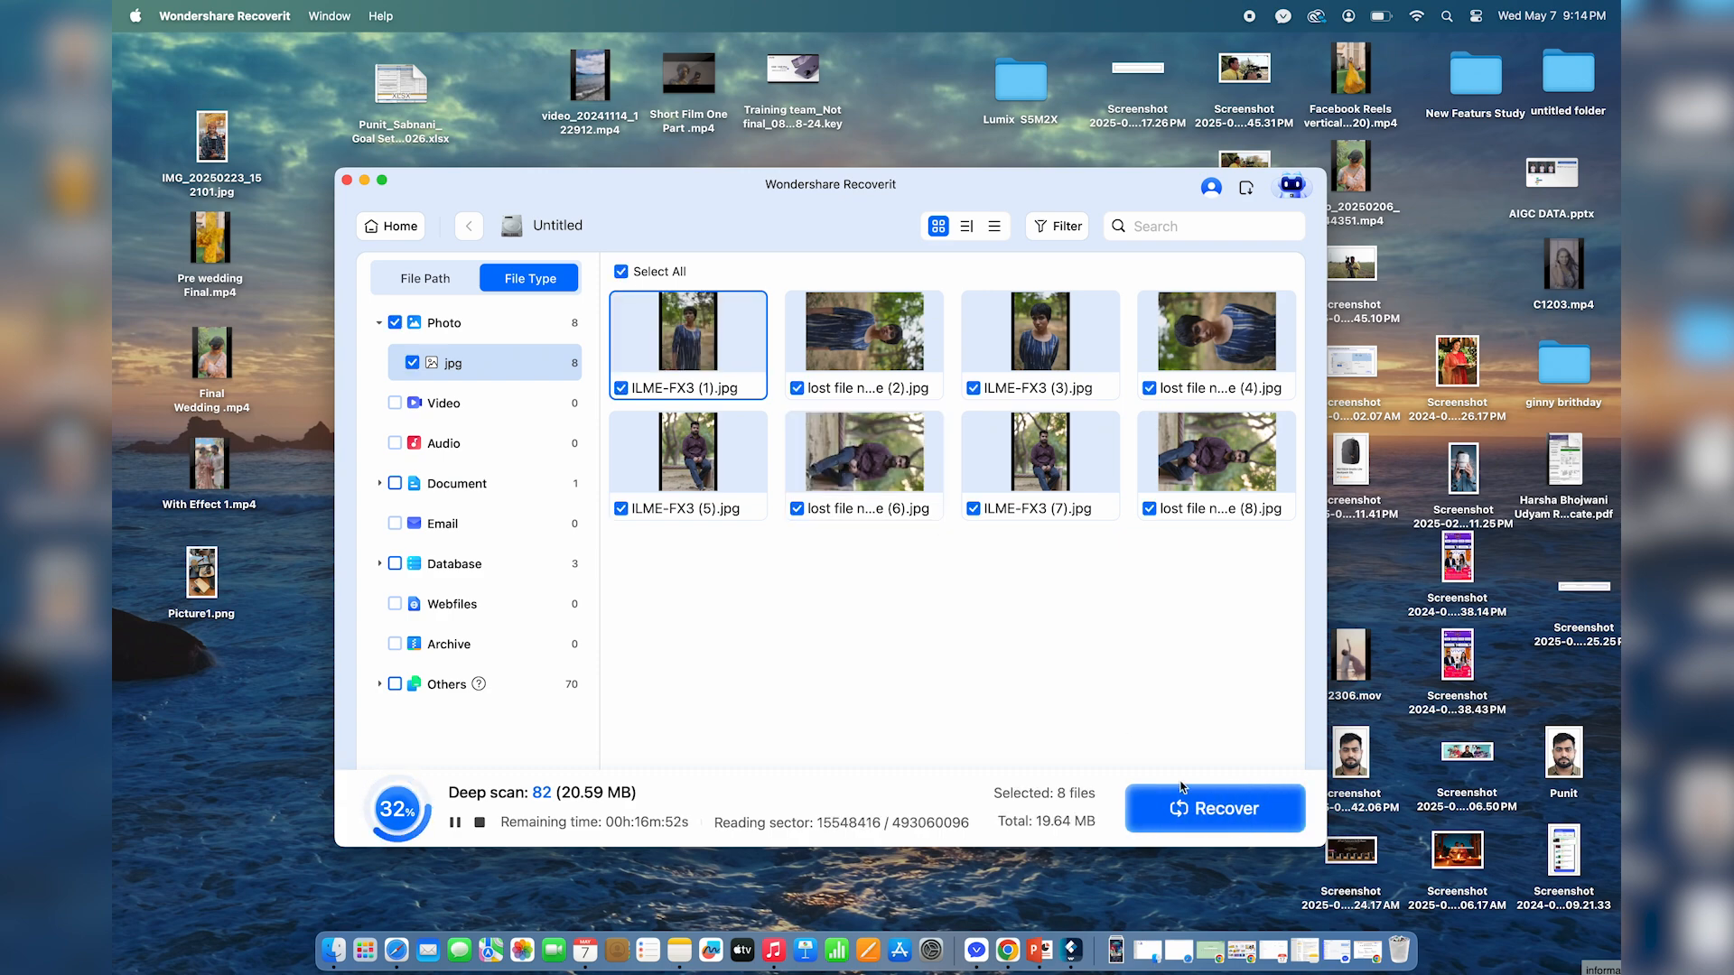
Recover the selected jpg photos to the Desktop, keeping the suggested folder name.
left_click(1206, 807)
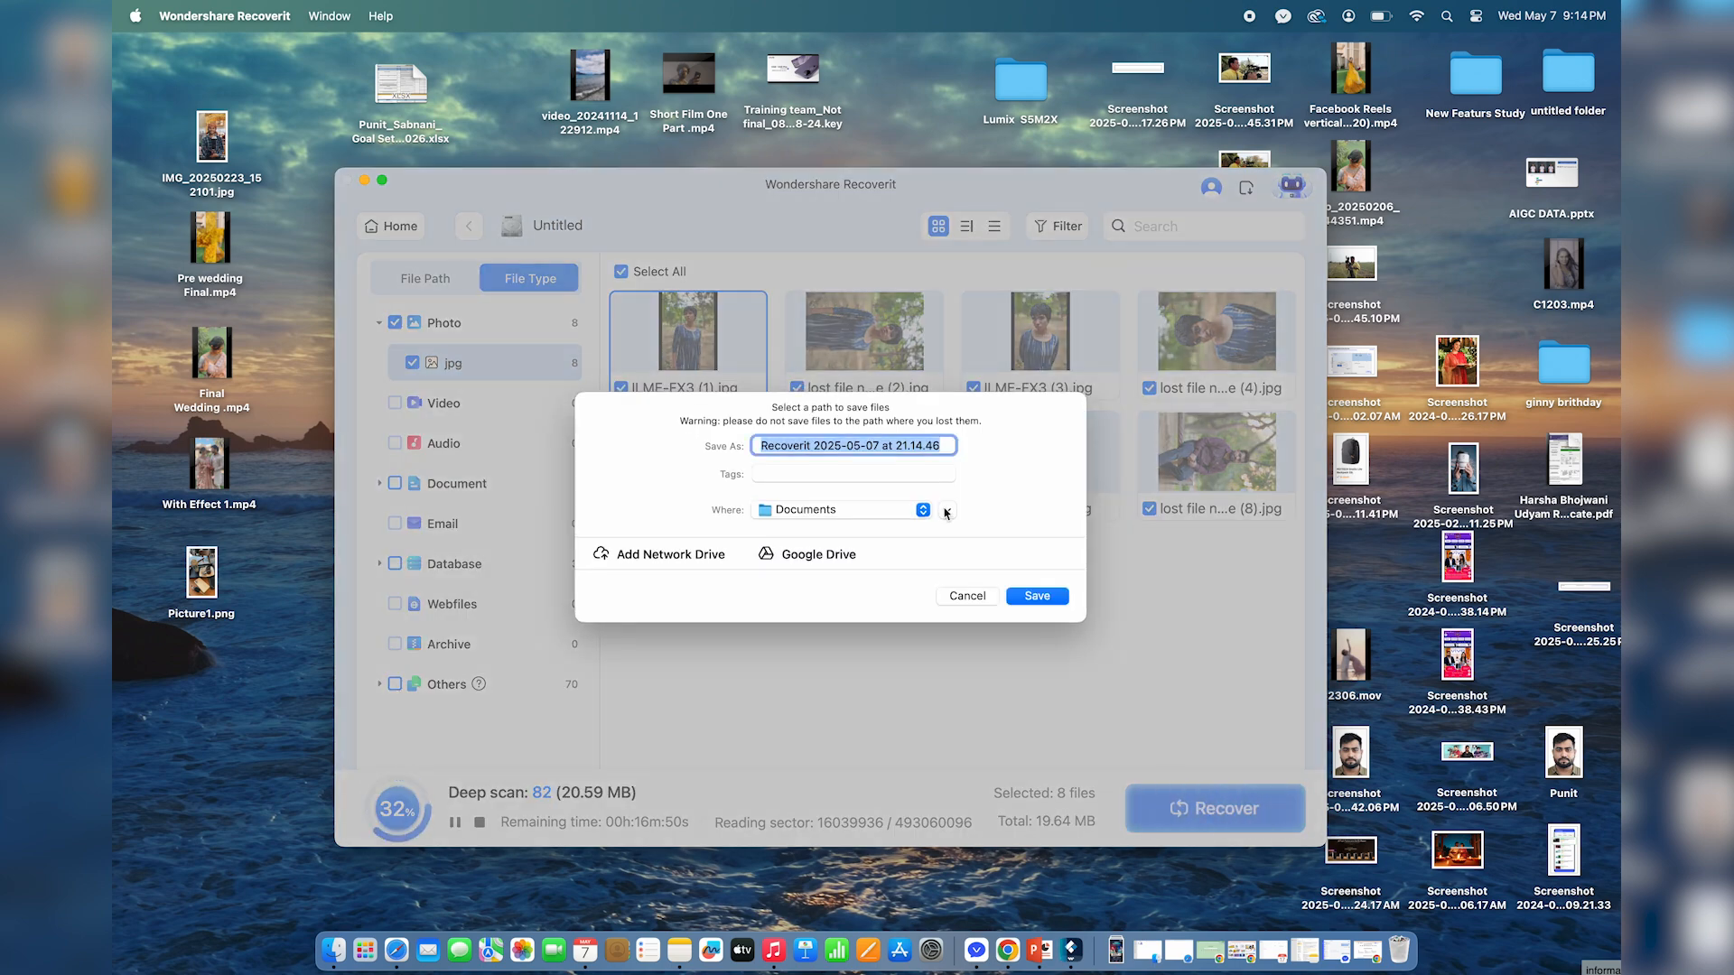
left_click(873, 511)
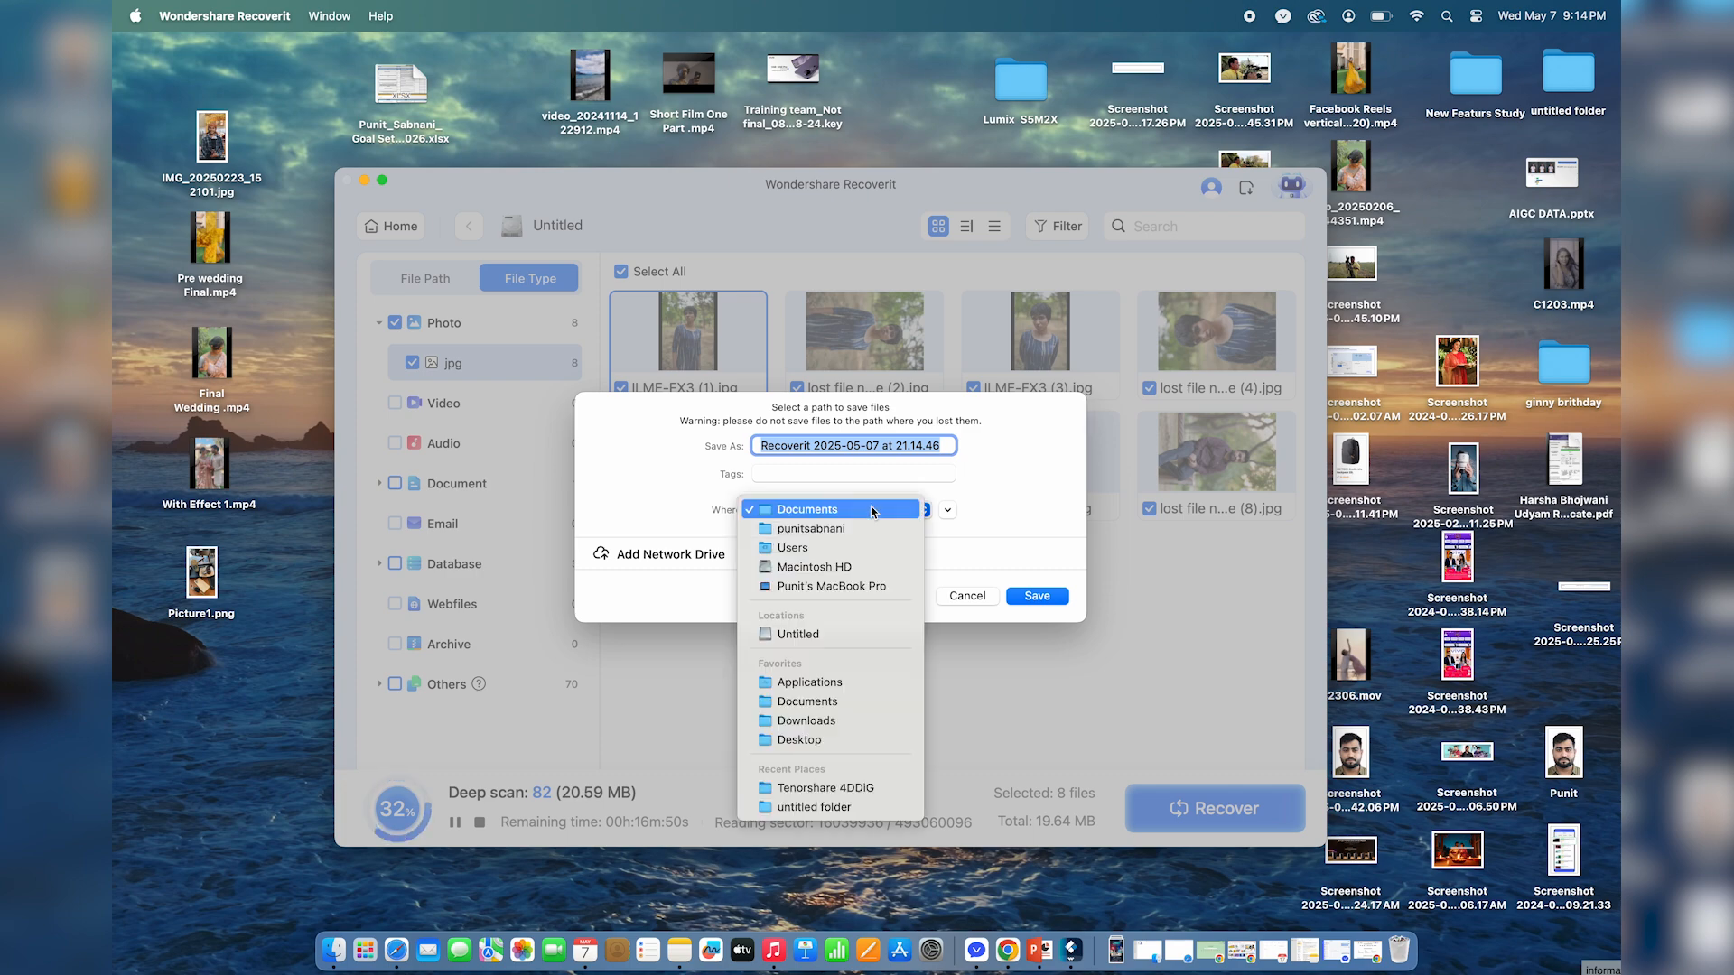
left_click(799, 740)
key("Return")
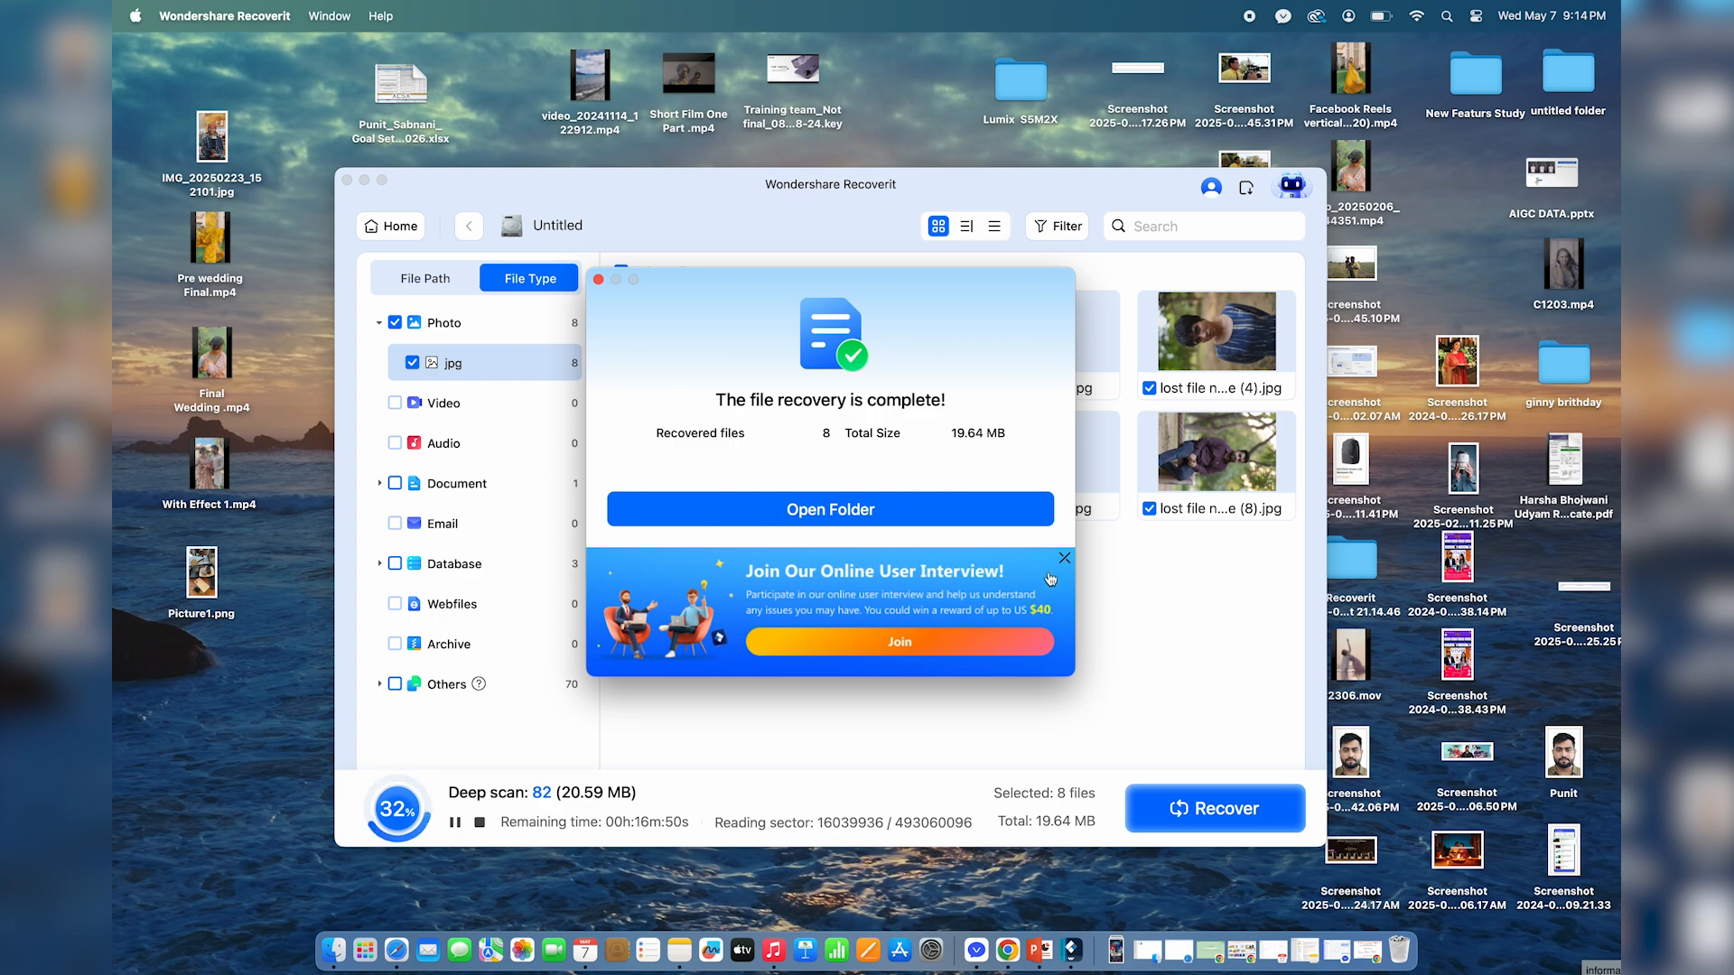
Open the recovery folder down to its jpg subfolder and preview the recovered photos one after another.
left_click(979, 519)
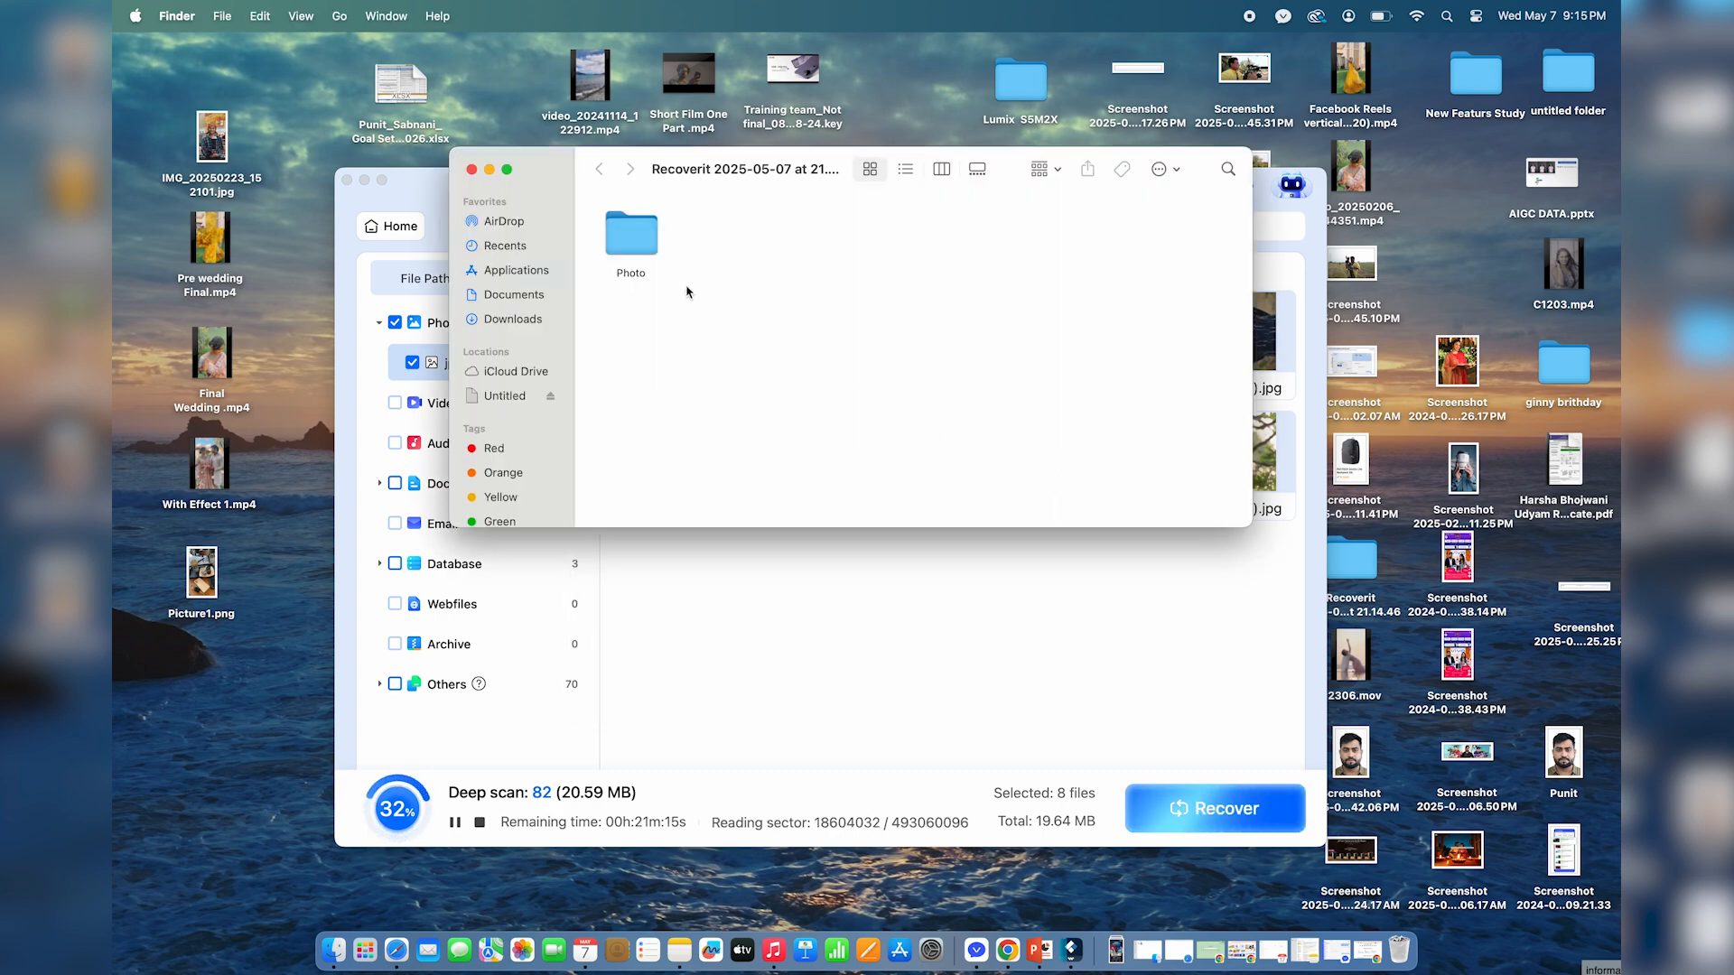
double_click(647, 246)
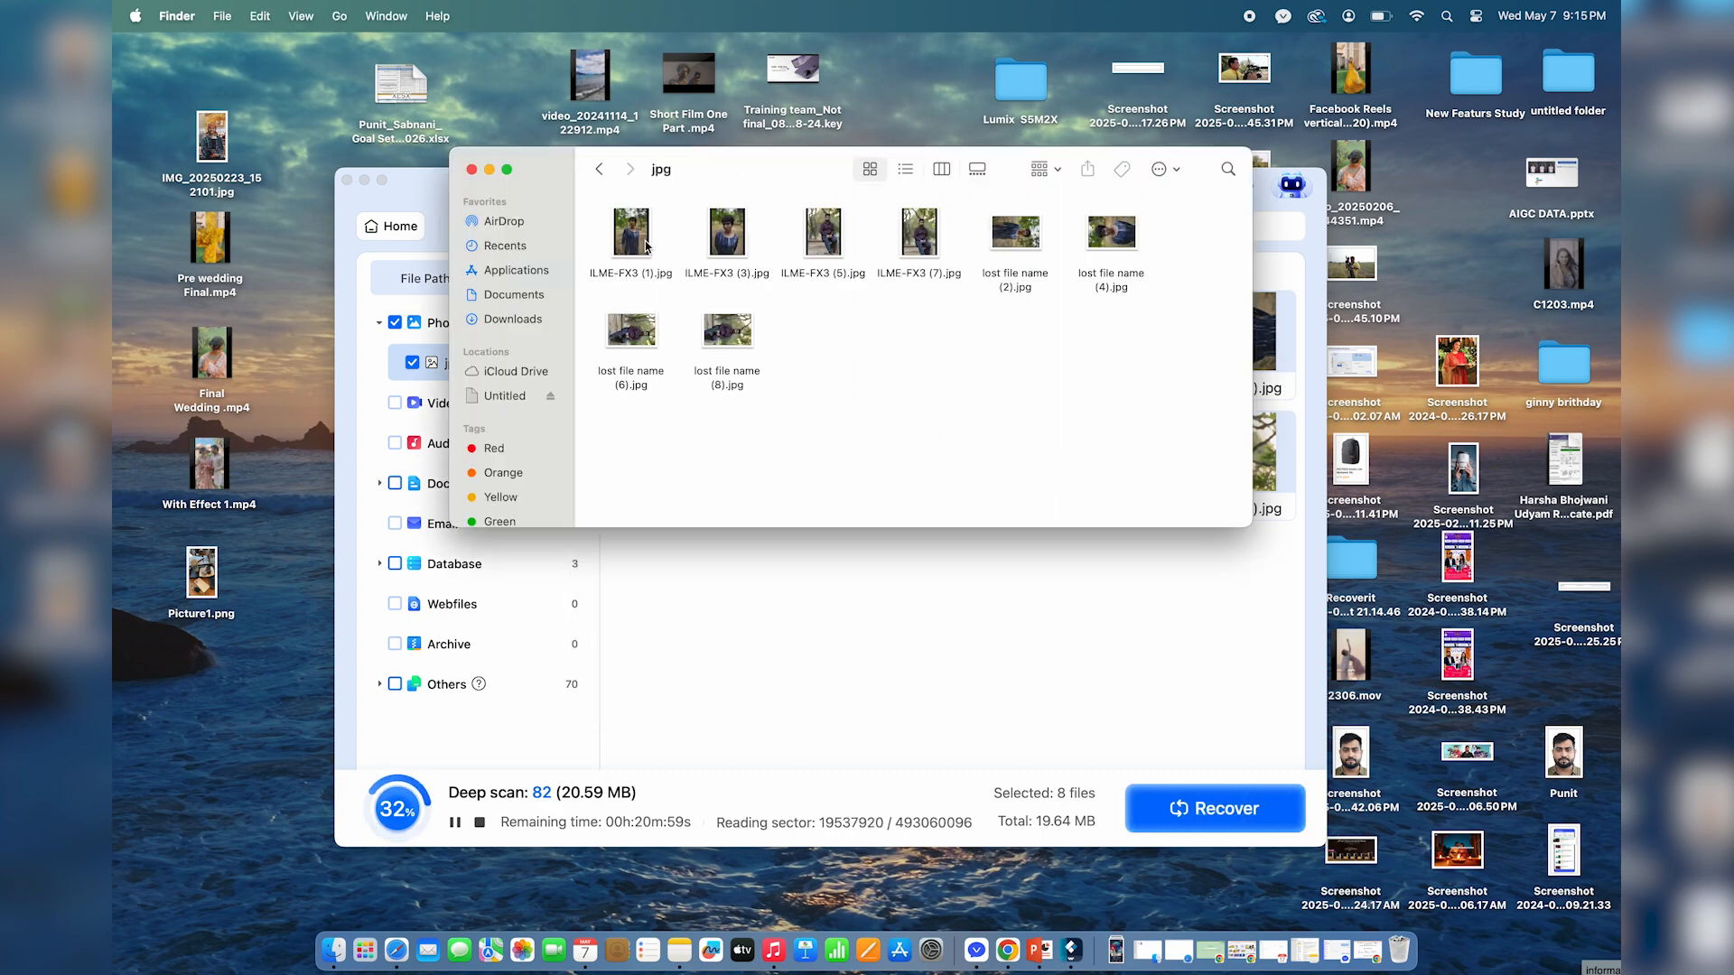
key("space")
key("Right")
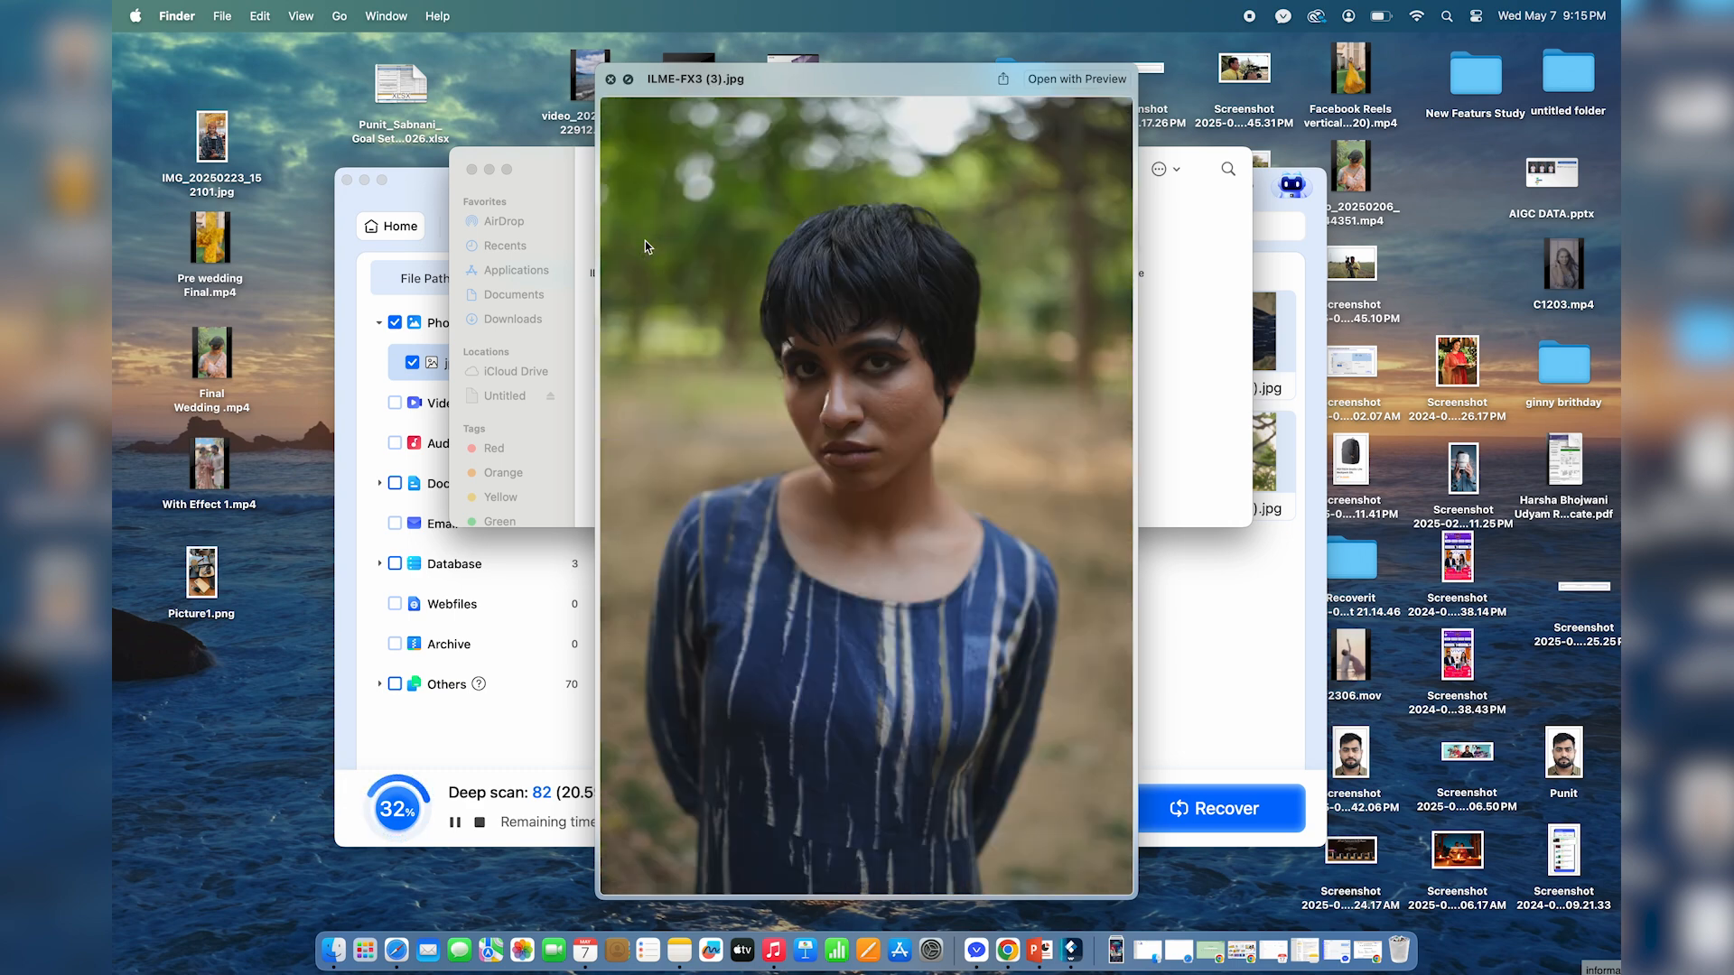
key("Right")
key("Right")
key("Right")
key("Right")
key("Right")
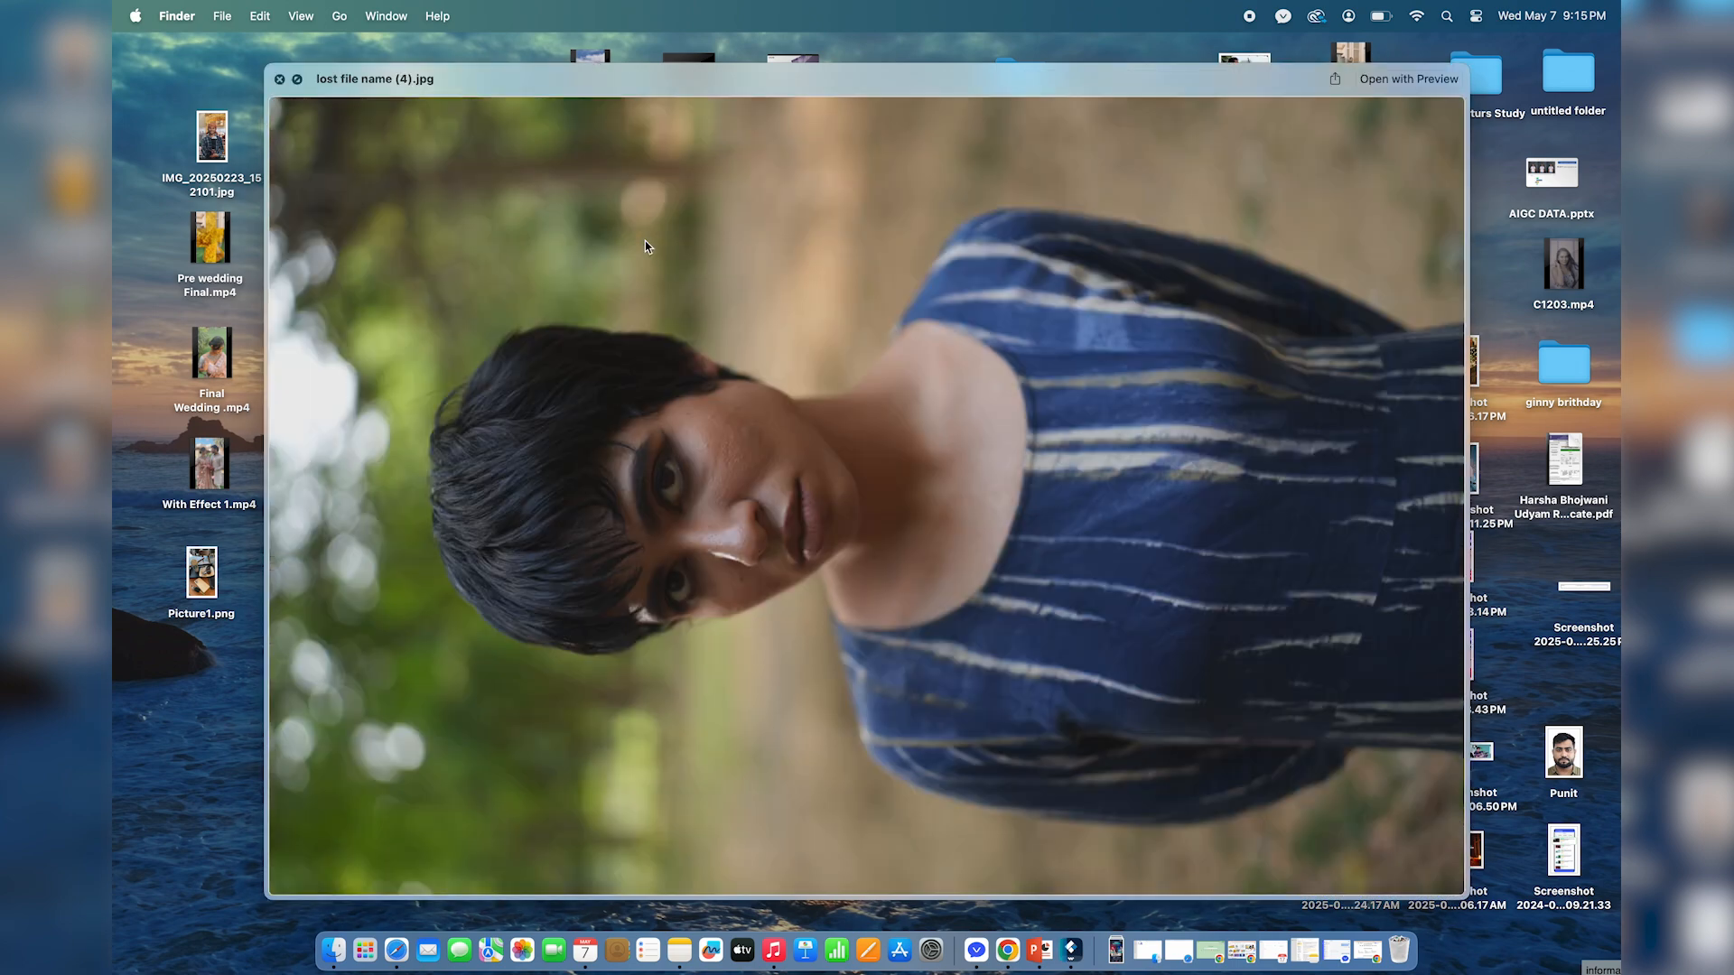
key("Right")
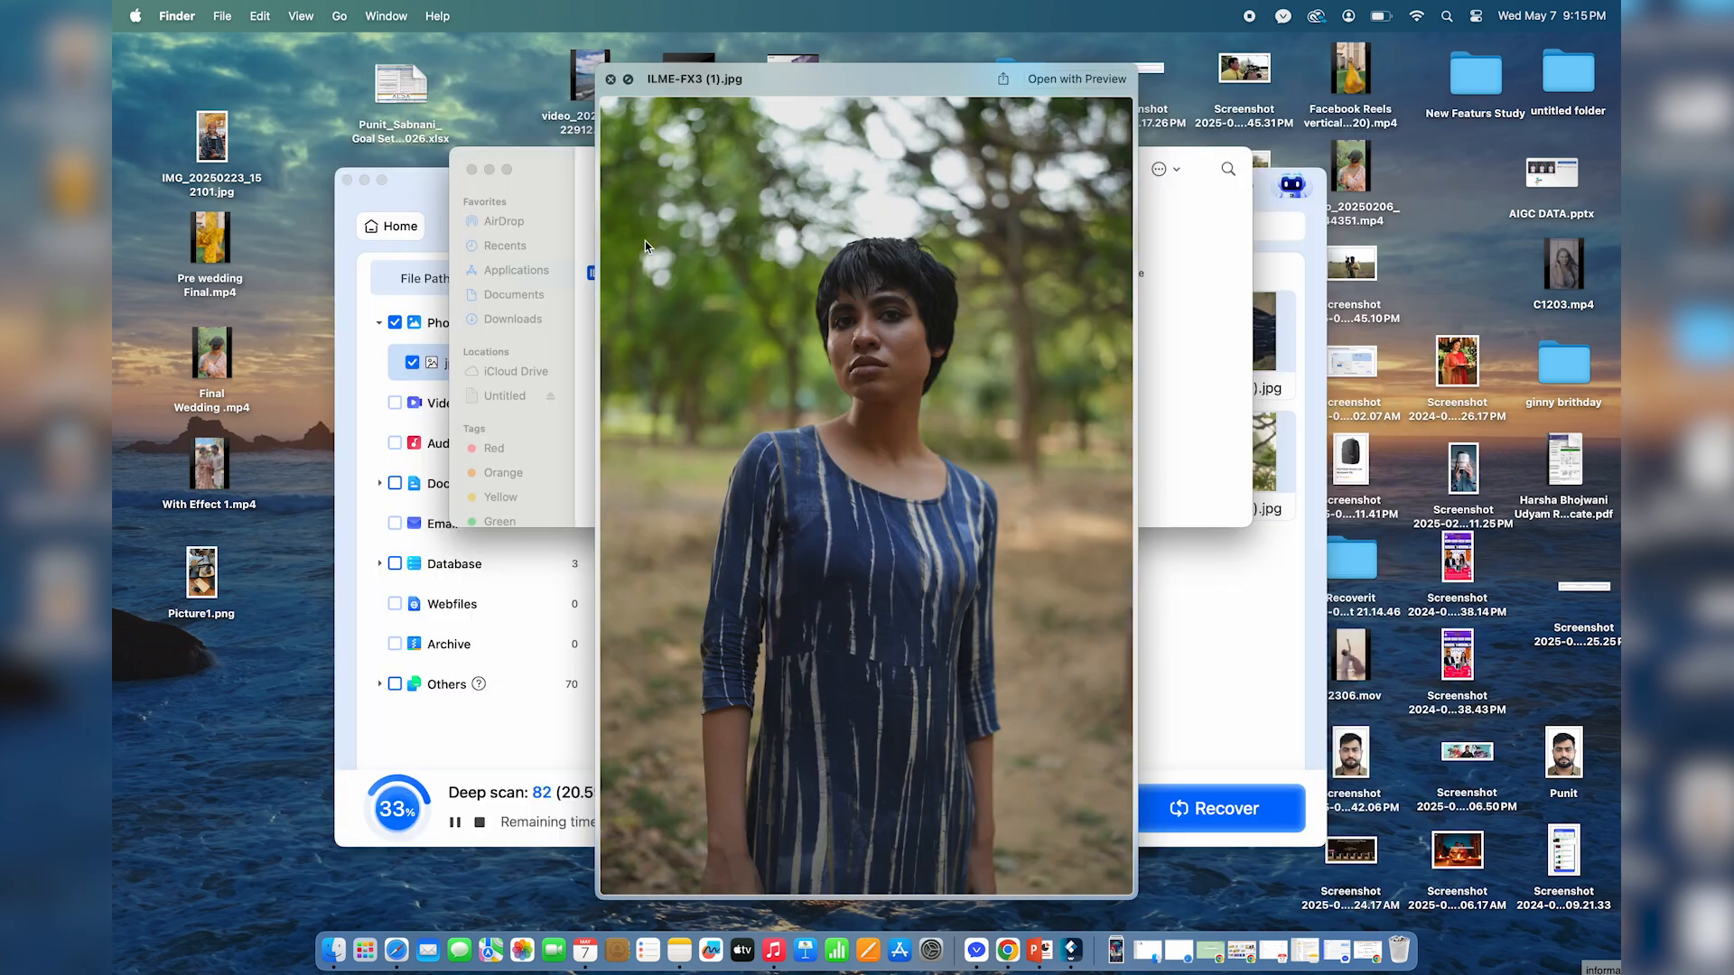
key("space")
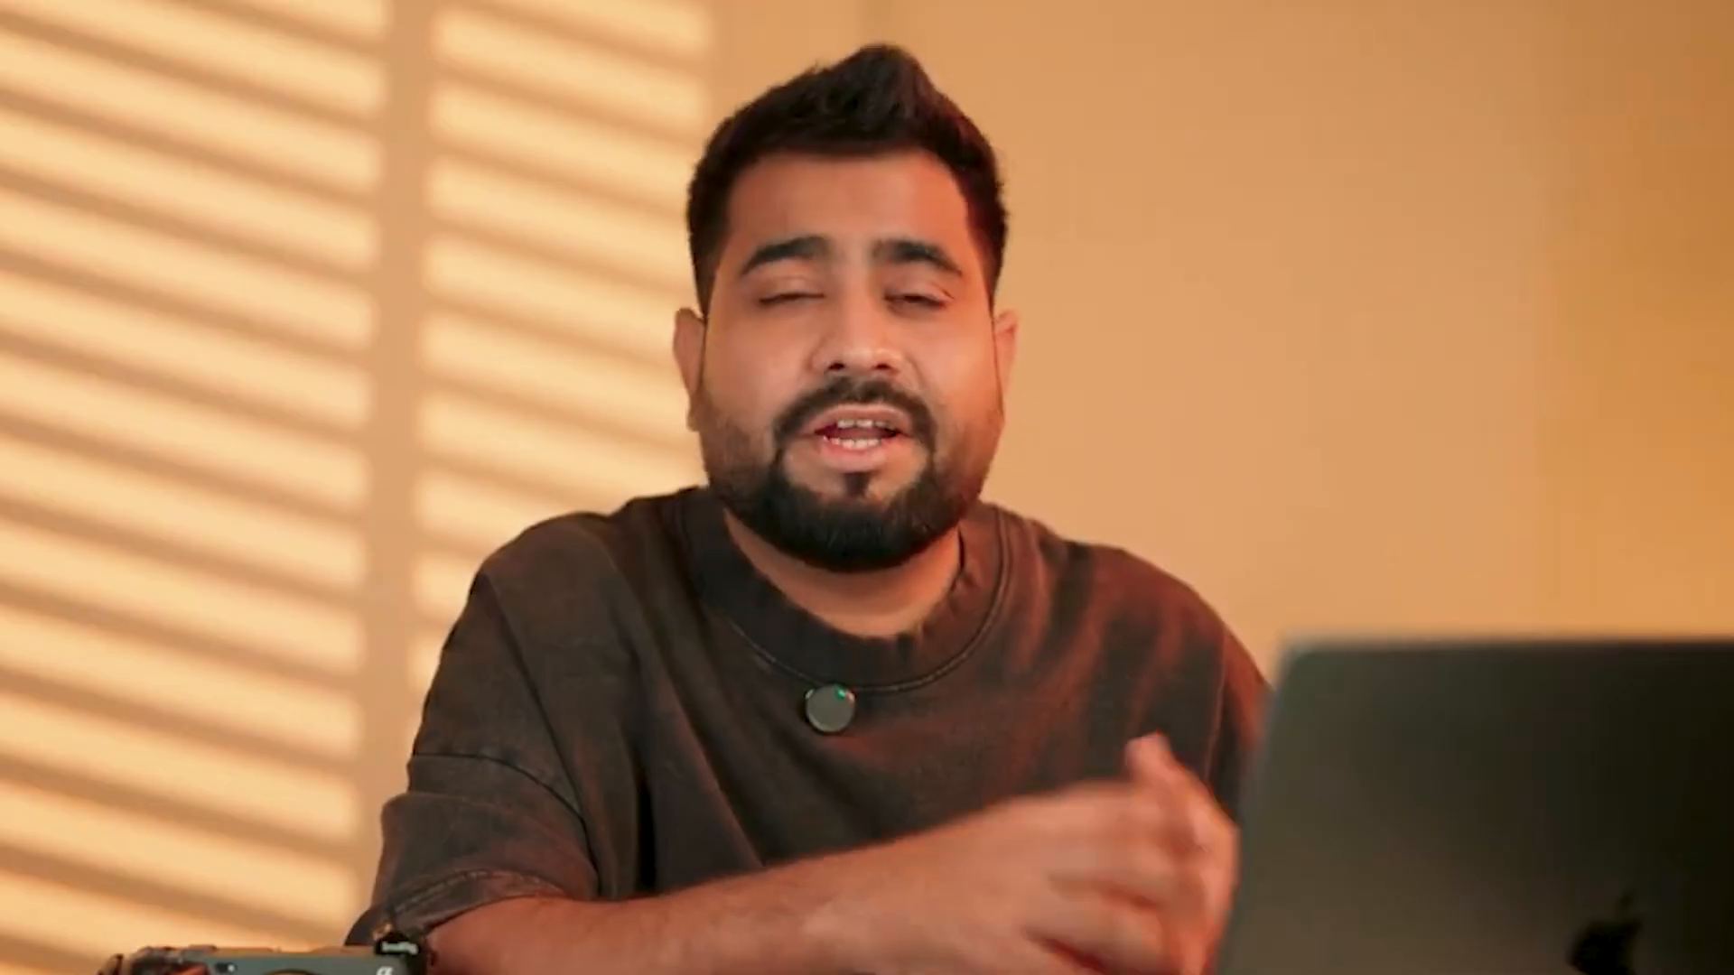